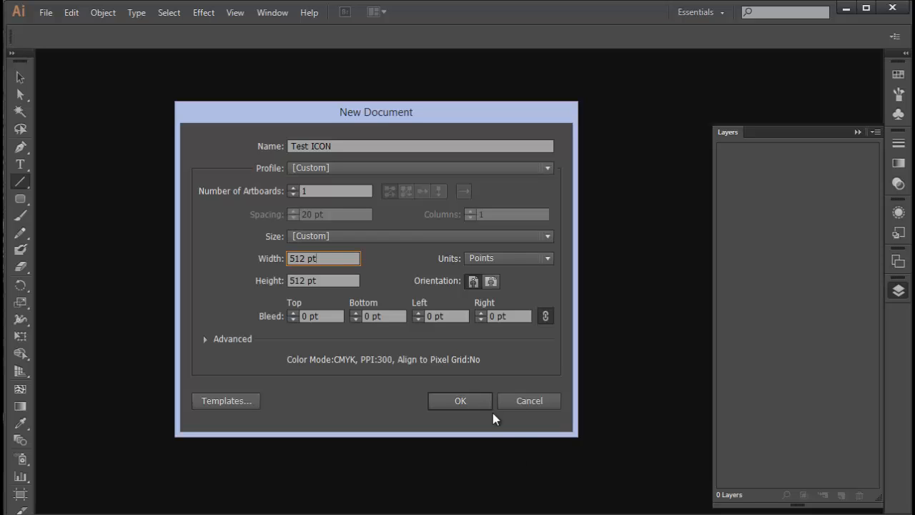
Create a new 512 x 512 pt document named Test ICON
drag(357, 145, 267, 146)
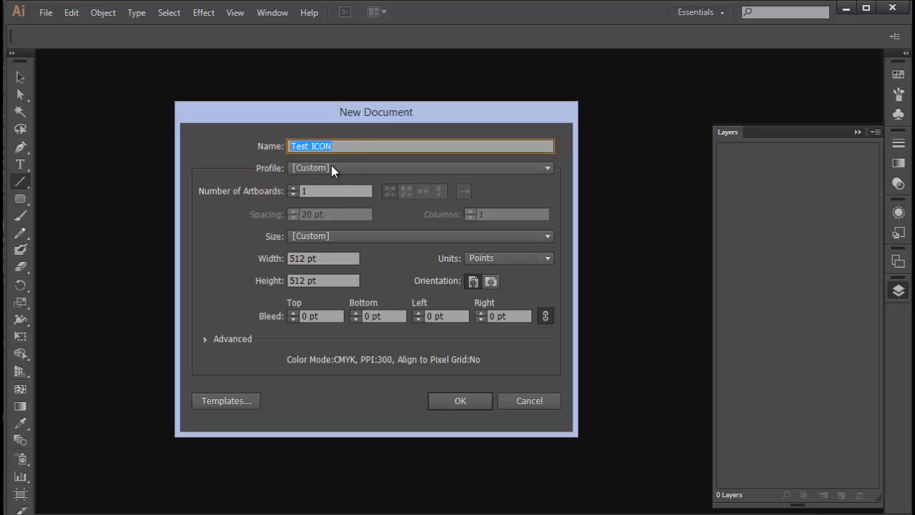
click(449, 399)
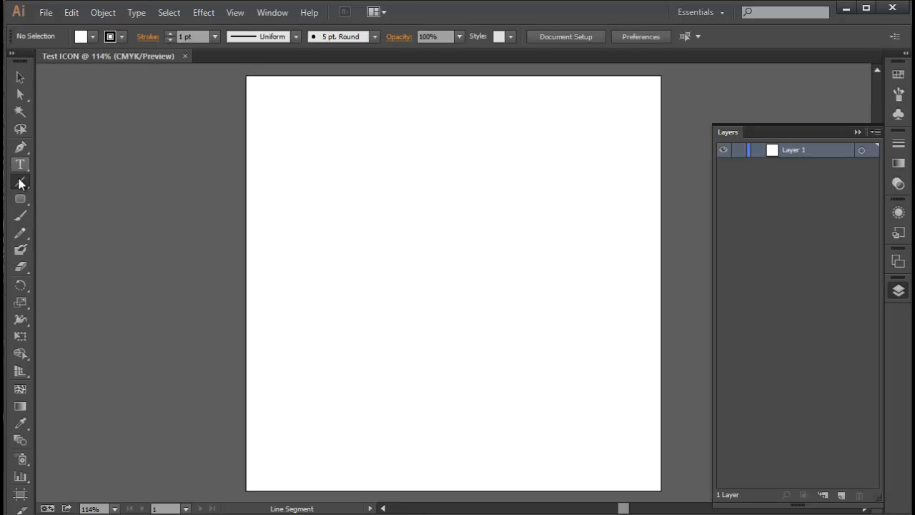
Draw a rounded rectangle covering the whole artboard with the Rounded Rectangle tool
drag(20, 198, 92, 224)
drag(247, 77, 661, 490)
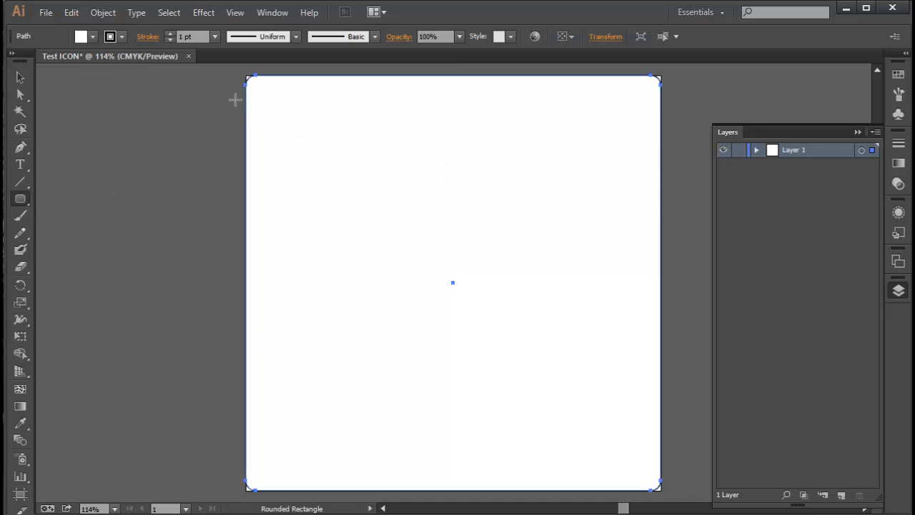
click(20, 81)
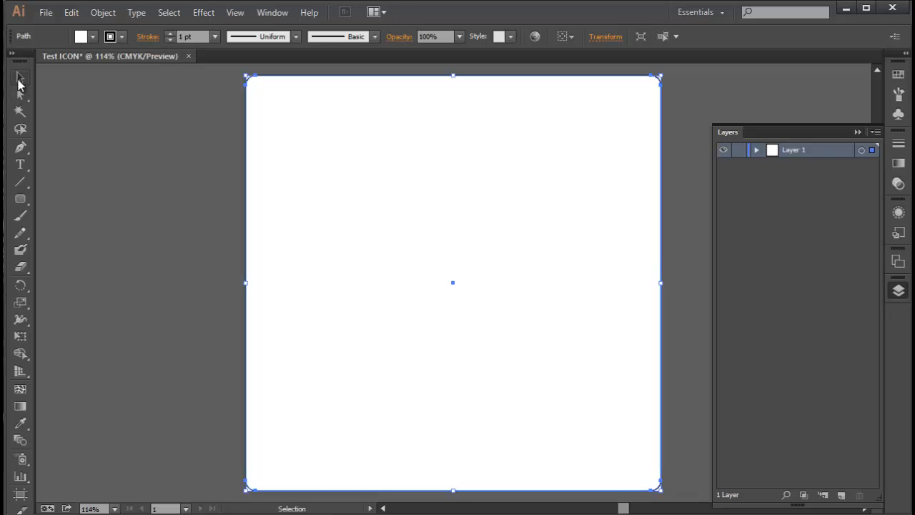
click(163, 119)
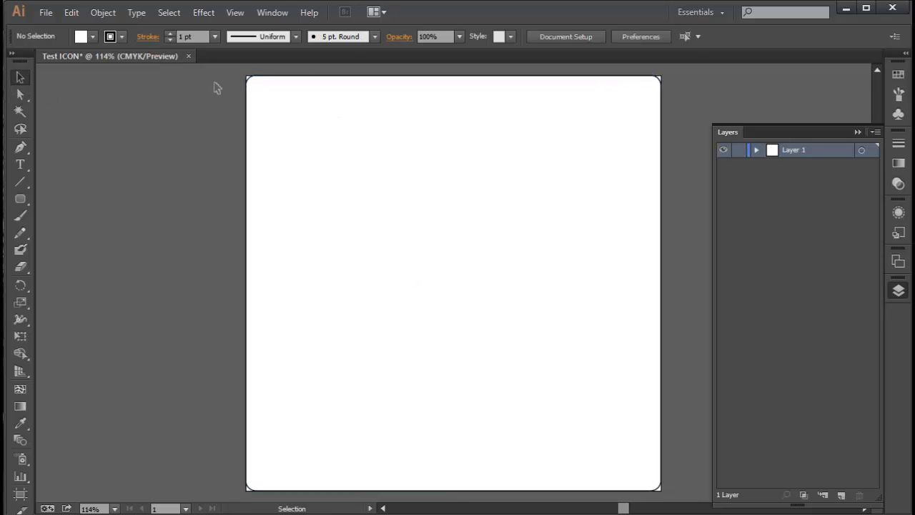
Inspect the rounded rectangle's corner up close, then select and delete the rounded rectangle
scroll(232, 99, left, 1)
scroll(306, 83, up, 4)
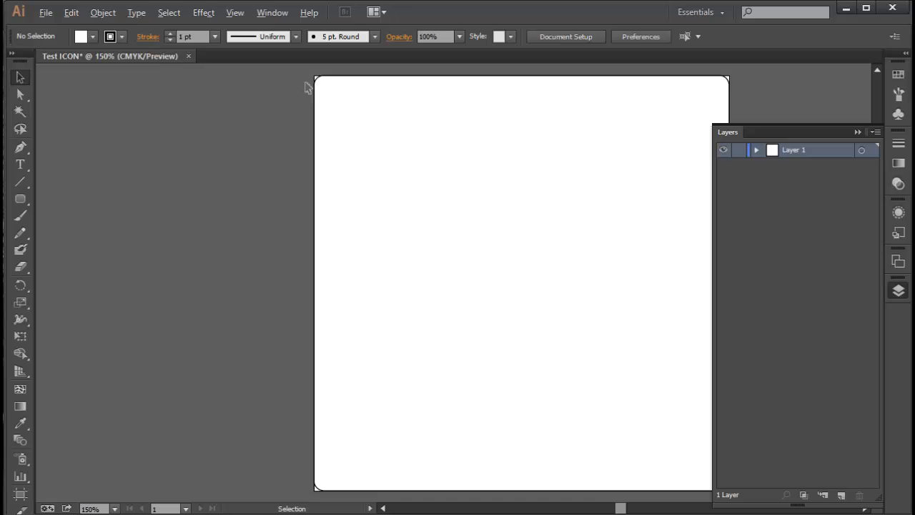
scroll(351, 94, up, 2)
scroll(343, 118, up, 1)
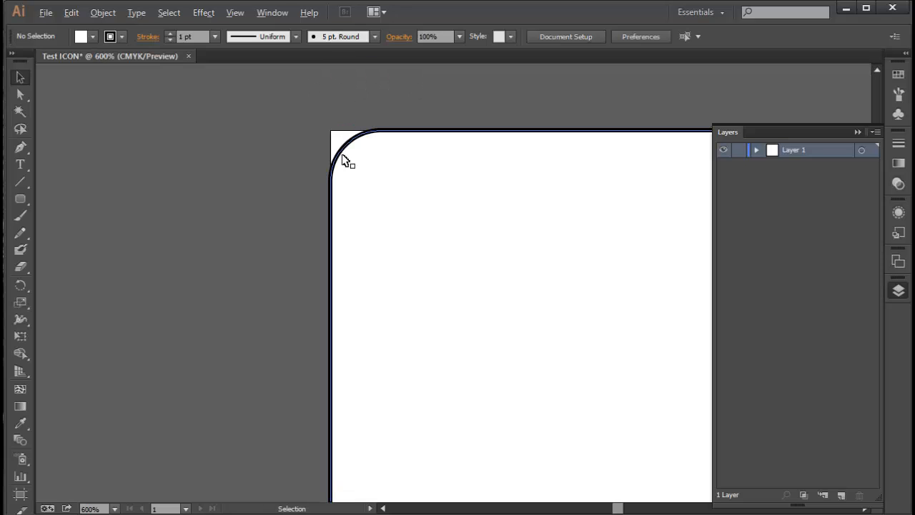
scroll(398, 202, down, 4)
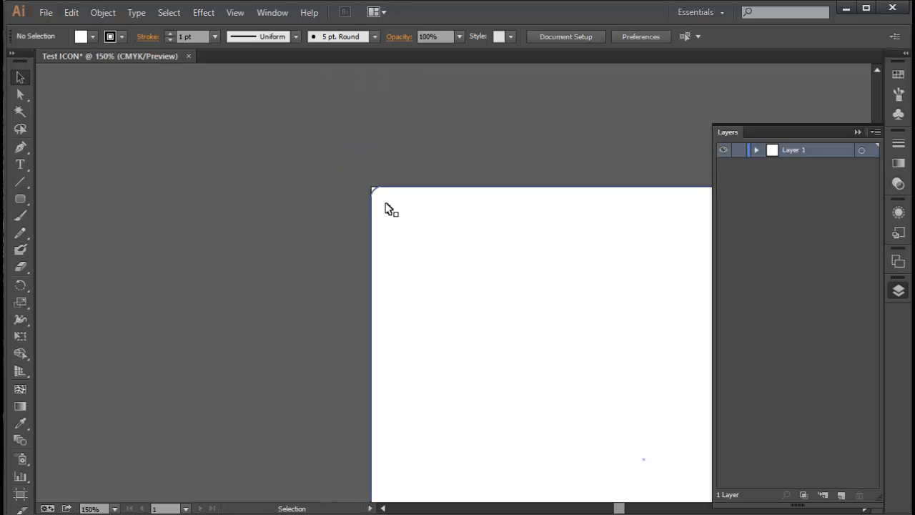
scroll(533, 361, down, 3)
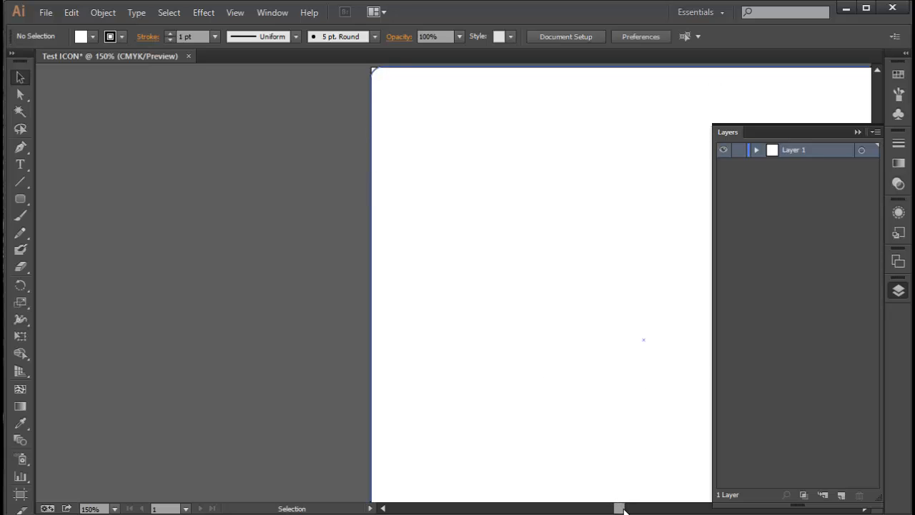
mouse_move(619, 508)
mouse_down()
mouse_move(638, 510)
mouse_move(623, 509)
mouse_up()
scroll(465, 378, down, 2)
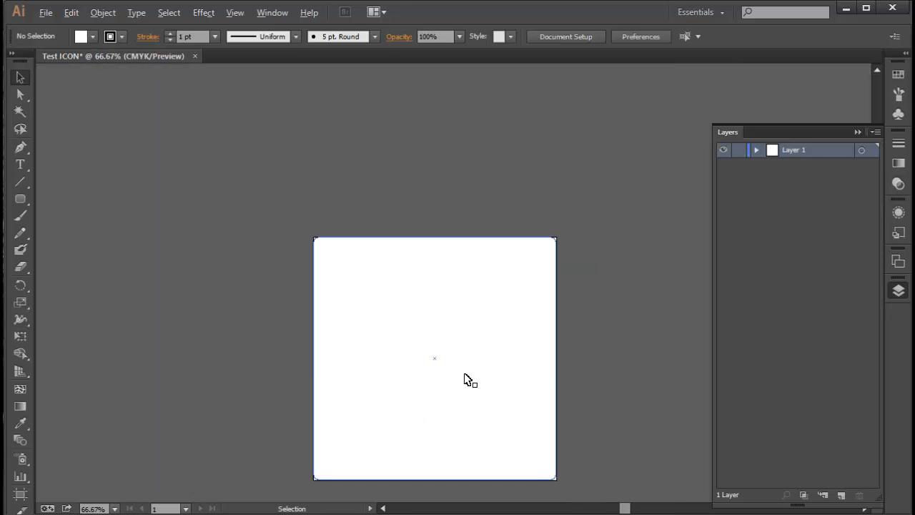
scroll(465, 379, up, 1)
scroll(464, 379, down, 2)
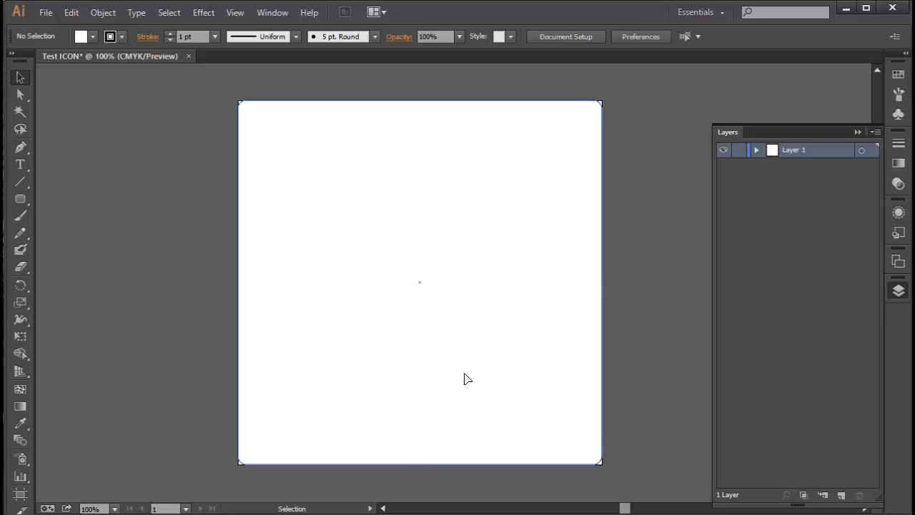
click(467, 379)
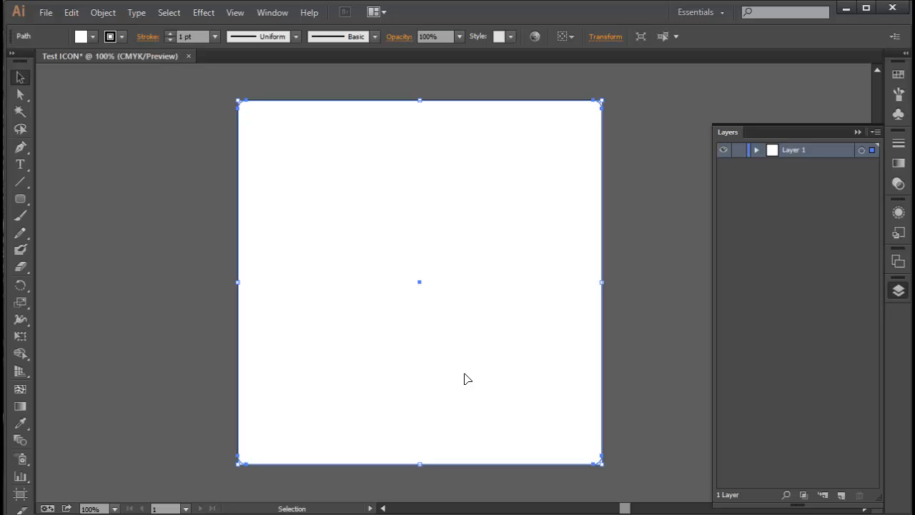
key(ctrl+shift+a)
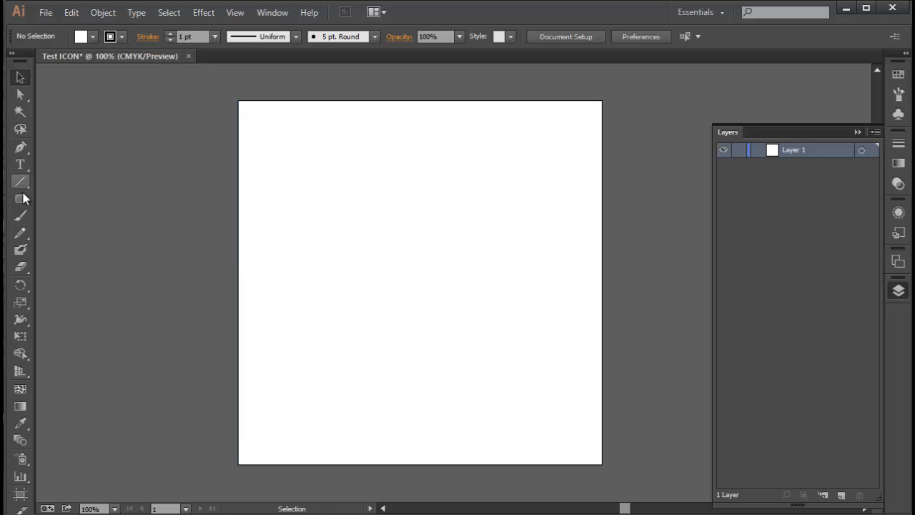
Draw a plain rectangle exactly covering the artboard with the Rectangle tool
drag(24, 199, 62, 197)
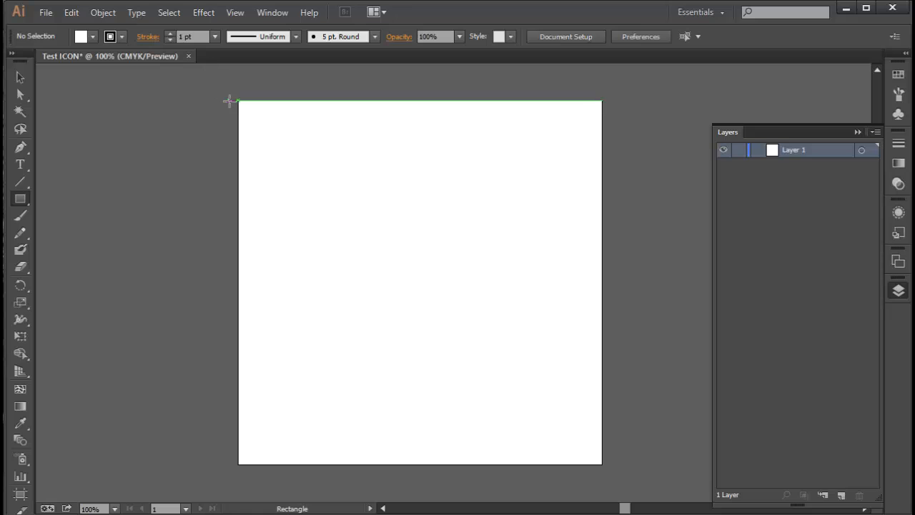
drag(239, 101, 602, 464)
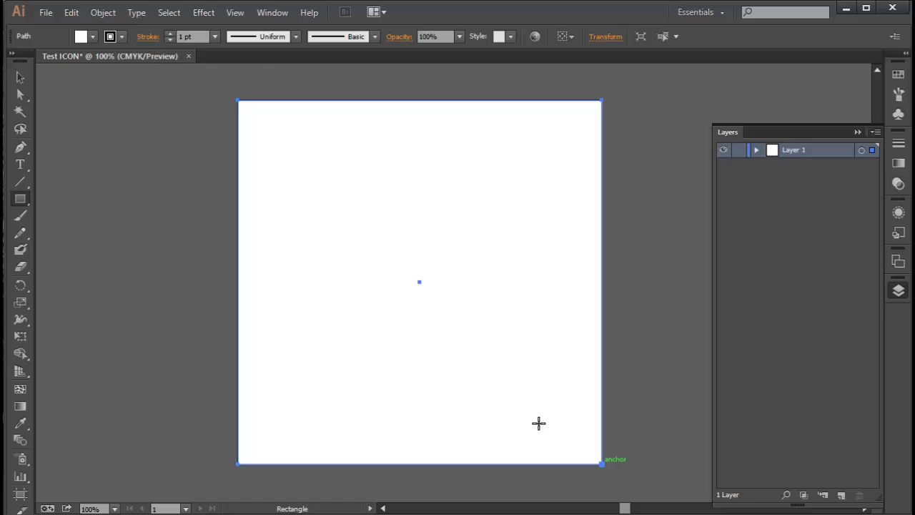
Fill the rectangle with a bright blue swatch
click(91, 38)
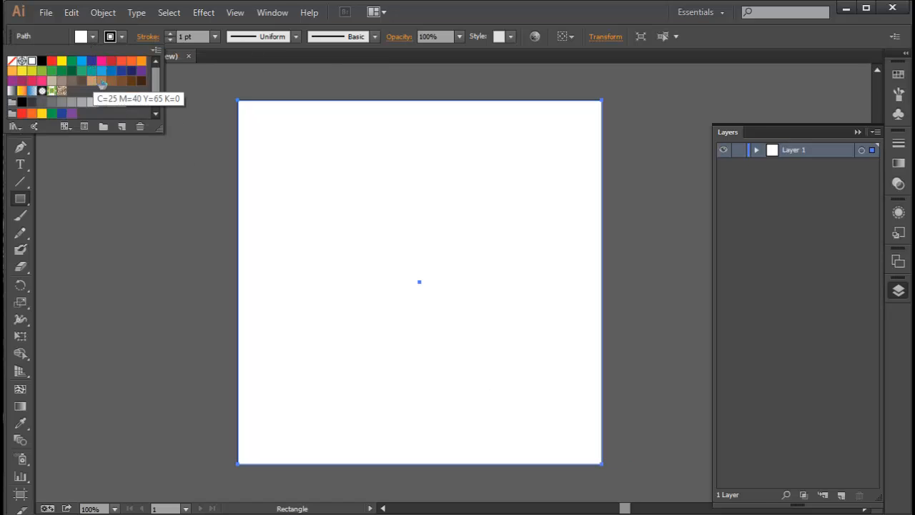
click(101, 70)
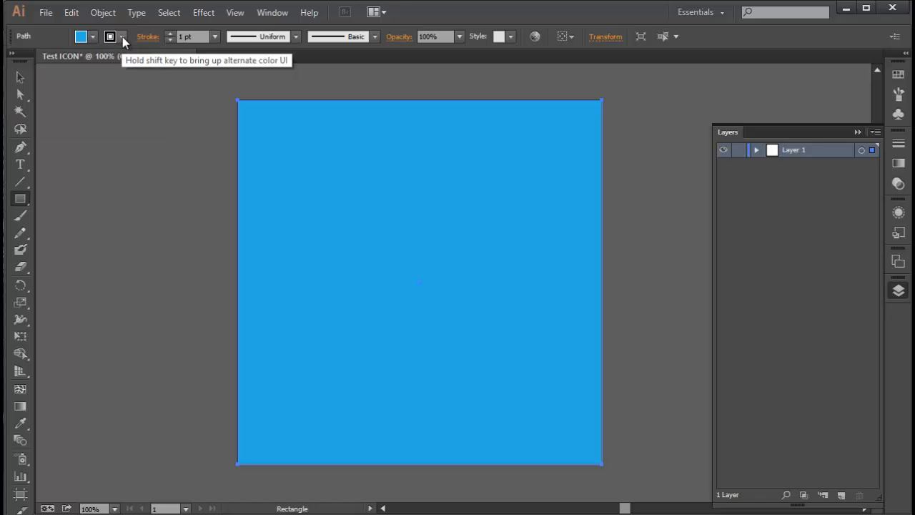
Remove the rectangle's stroke by setting it to None
click(123, 36)
click(200, 136)
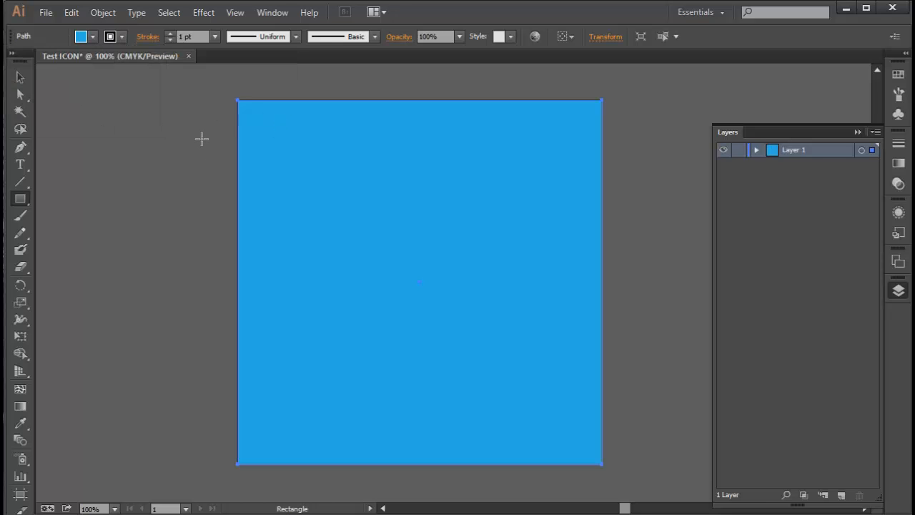
scroll(212, 190, up, 10)
scroll(372, 237, down, 4)
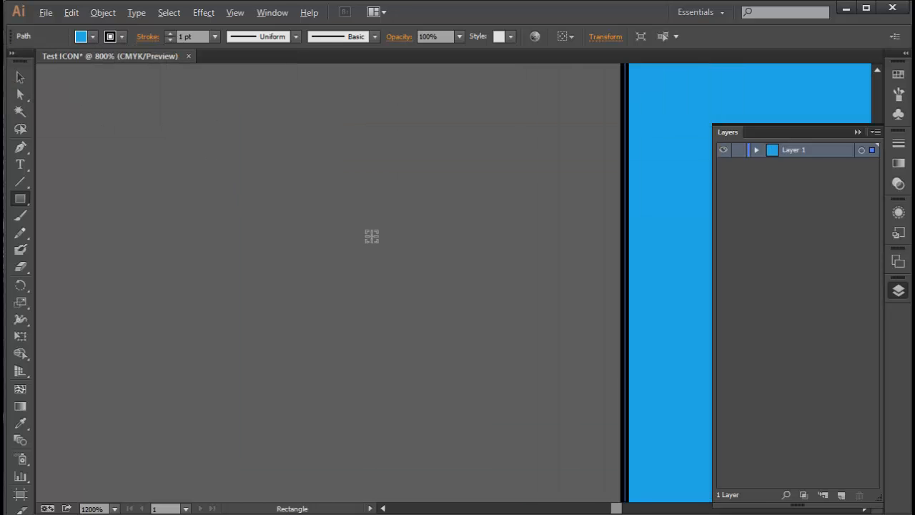
scroll(470, 237, up, 1)
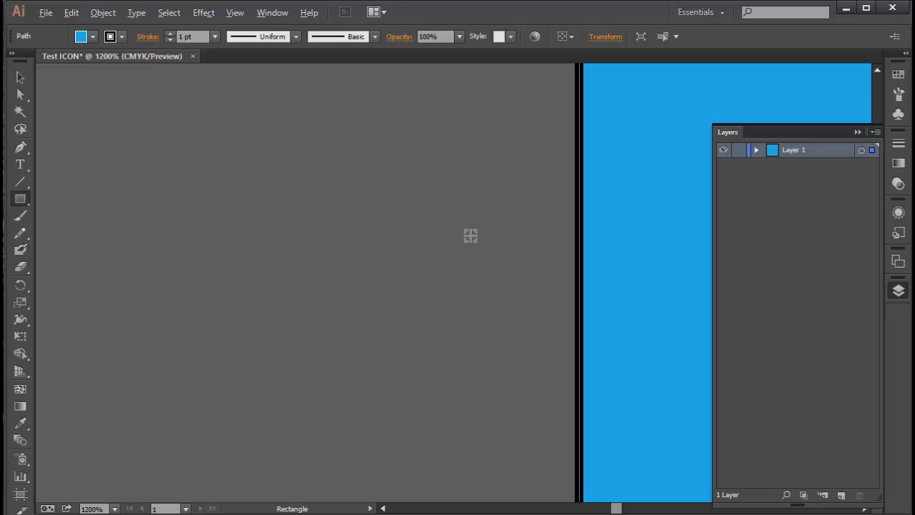
scroll(470, 236, down, 8)
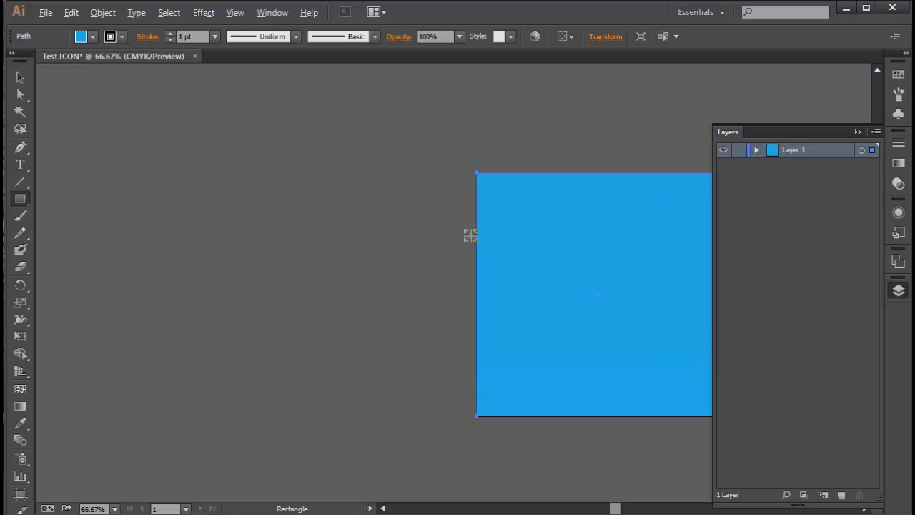
scroll(469, 236, up, 1)
click(123, 36)
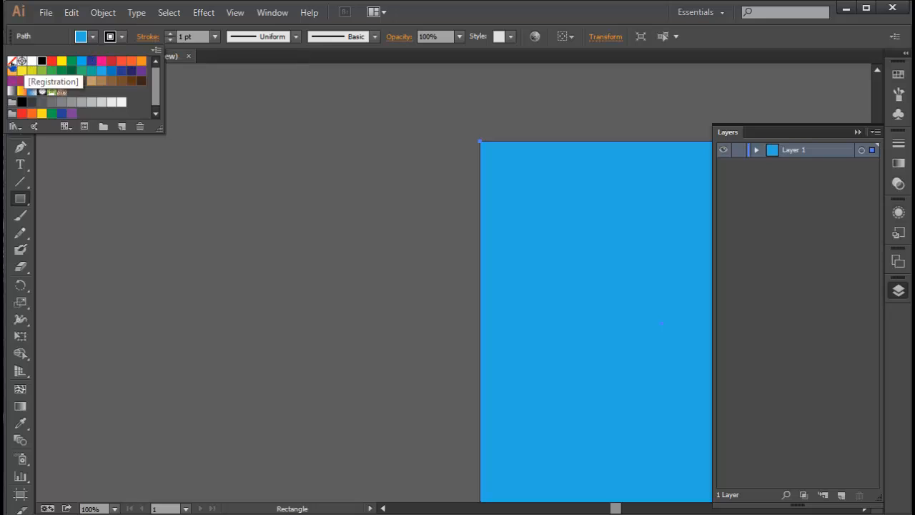
click(12, 61)
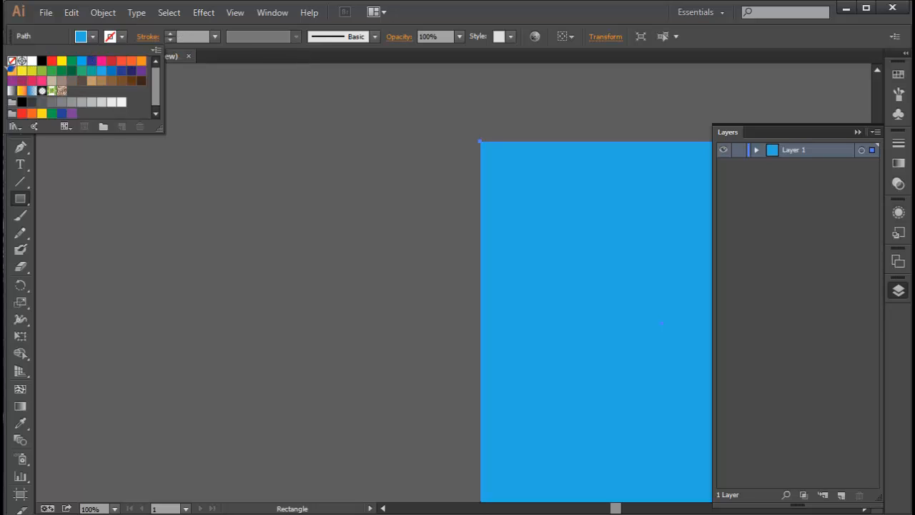
Apply a Stylize > Round Corners effect to the rectangle with a 20 pt radius and preview on
click(616, 510)
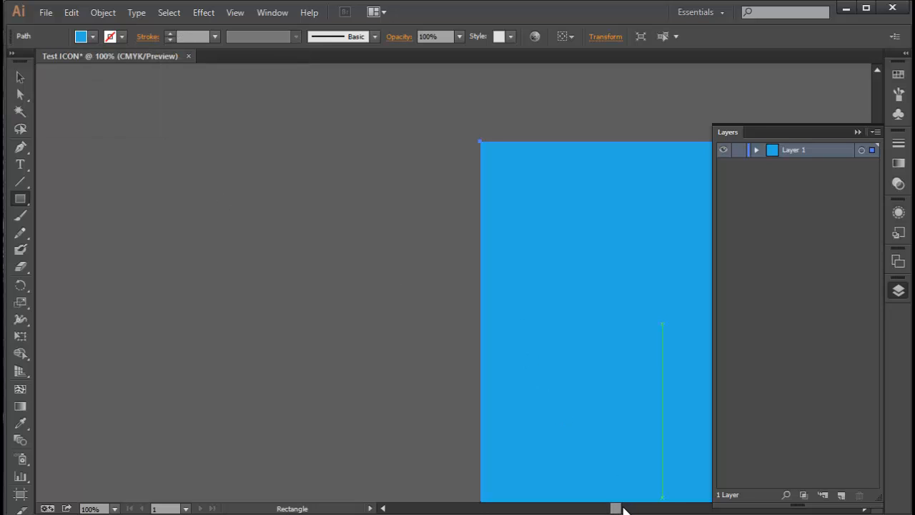
mouse_move(624, 509)
mouse_down()
mouse_move(612, 505)
mouse_move(629, 507)
mouse_move(613, 508)
mouse_move(622, 505)
mouse_up()
scroll(548, 394, down, 4)
scroll(550, 394, up, 1)
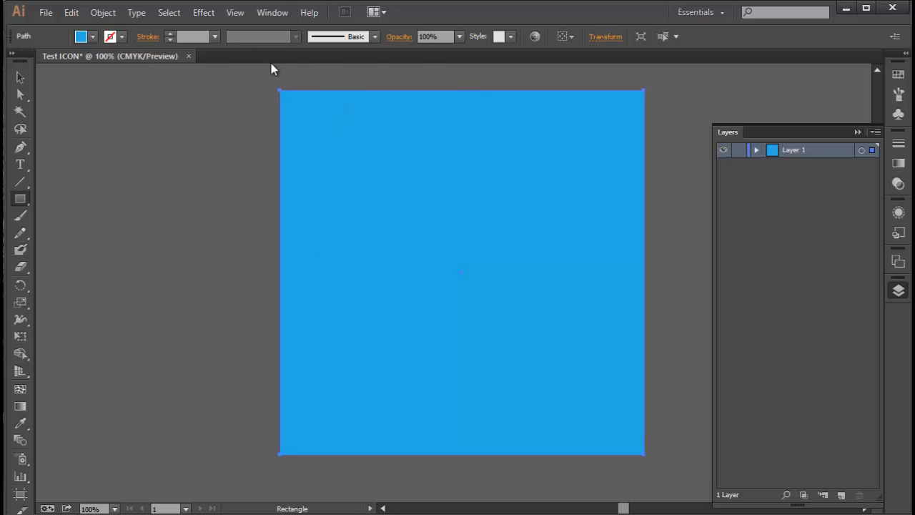
click(20, 78)
click(190, 131)
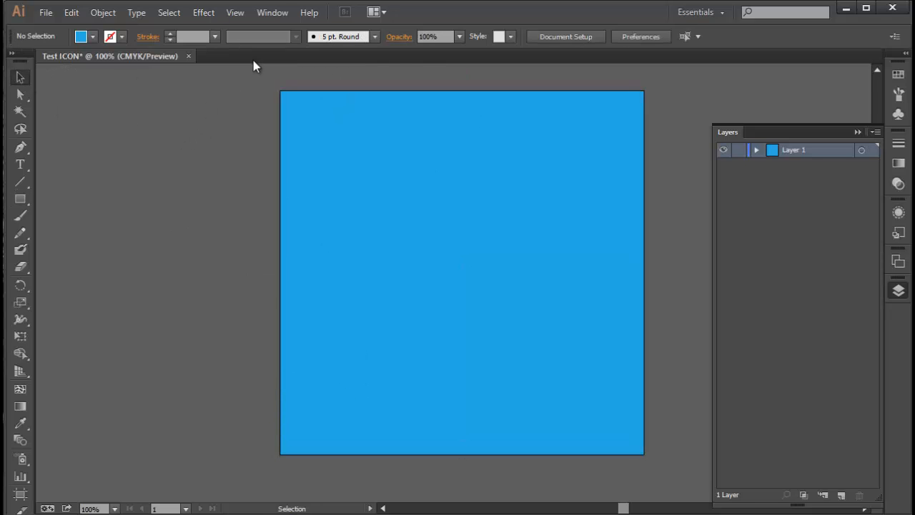
click(388, 198)
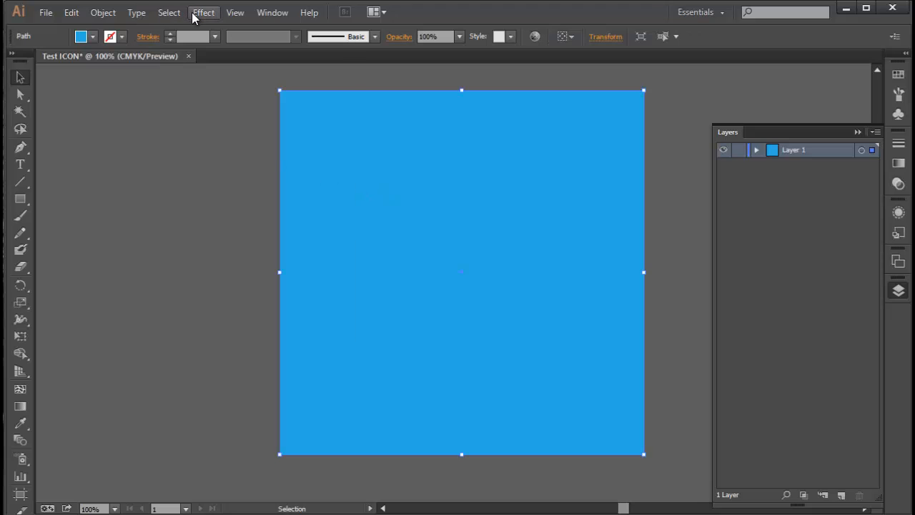
click(193, 15)
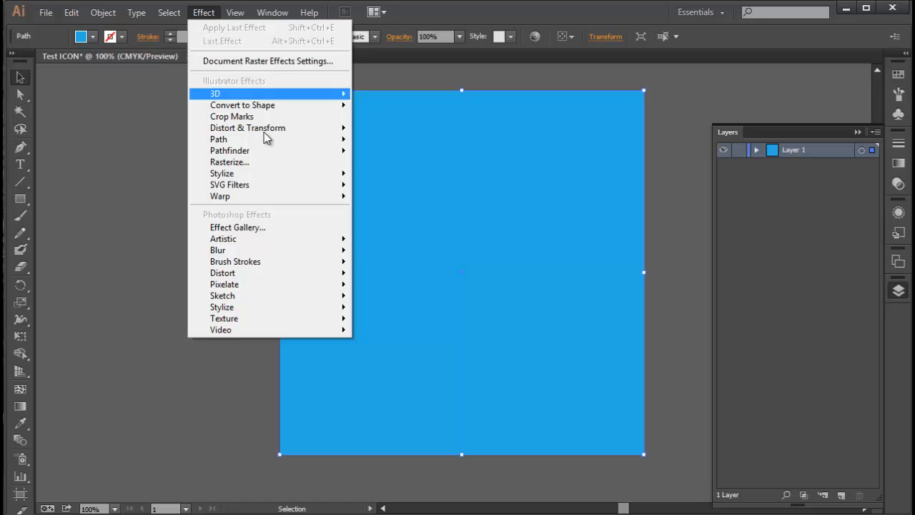
mouse_move(311, 177)
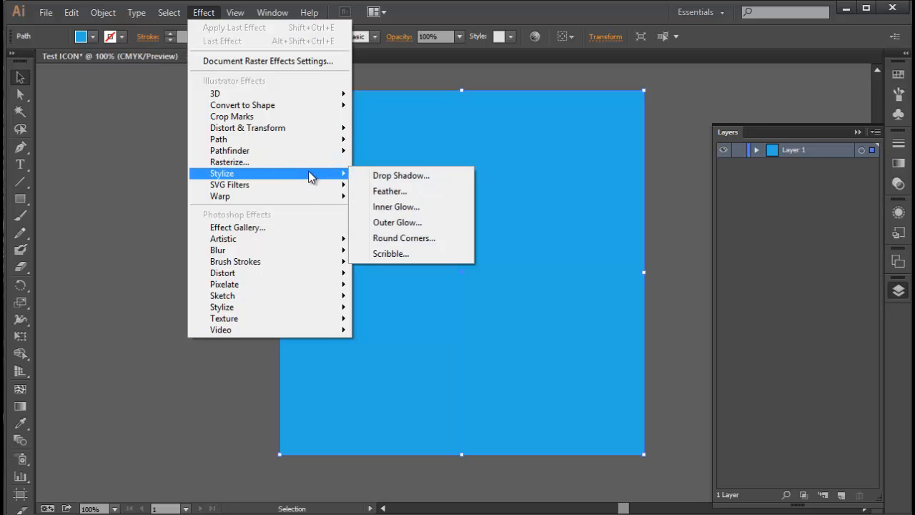
click(439, 243)
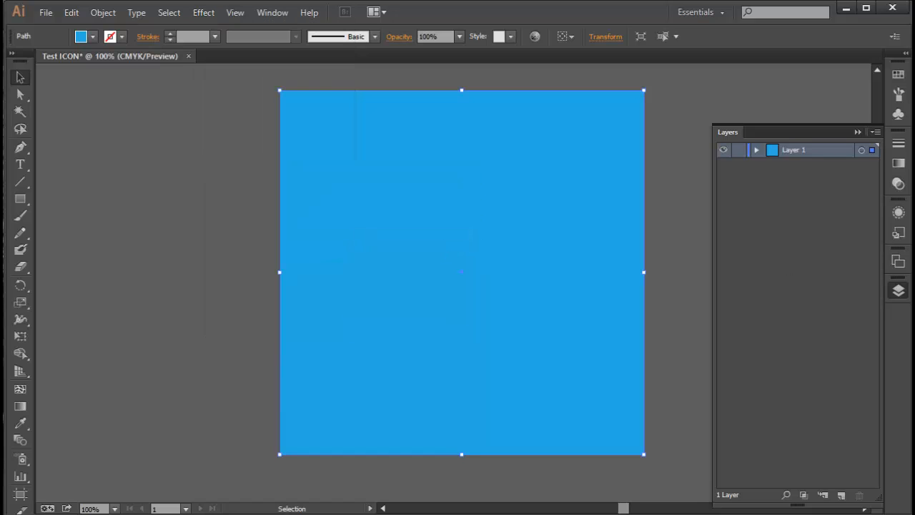
drag(842, 313, 342, 259)
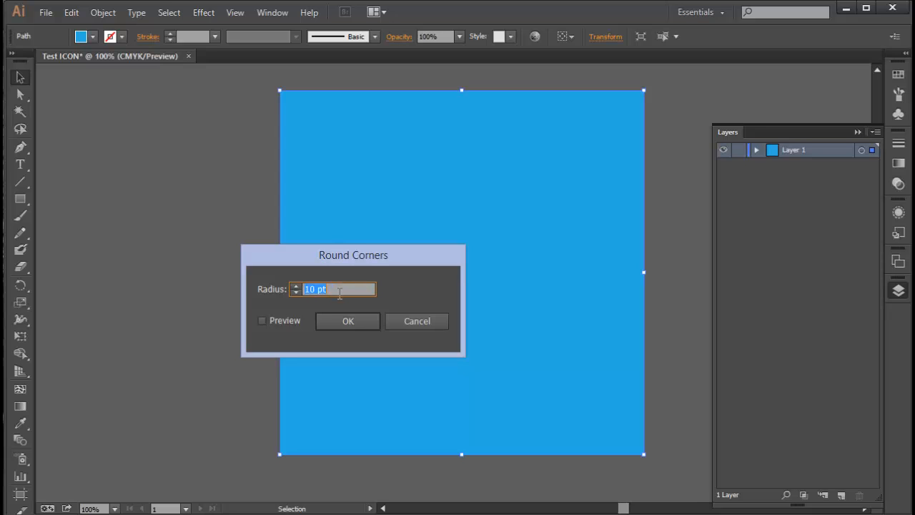
text(20)
click(284, 323)
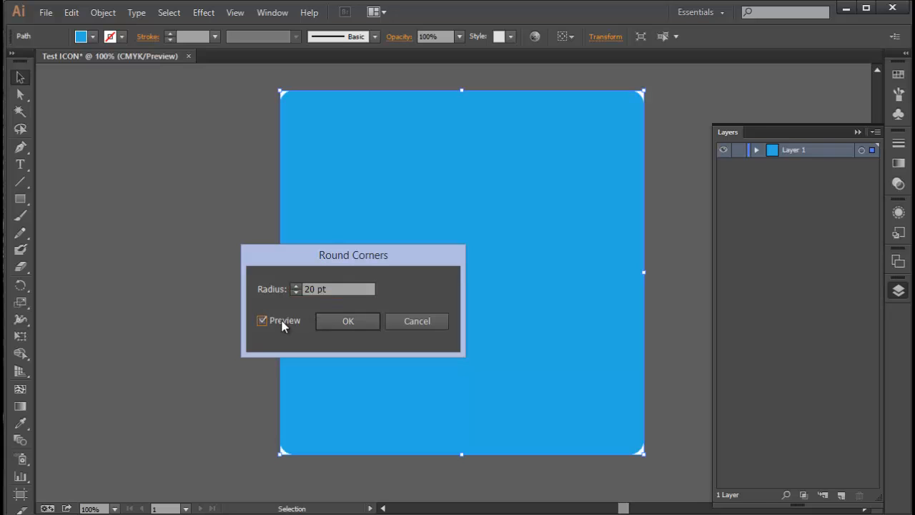
Try progressively larger Round Corners radii, up to about 162 pt, while previewing
click(255, 286)
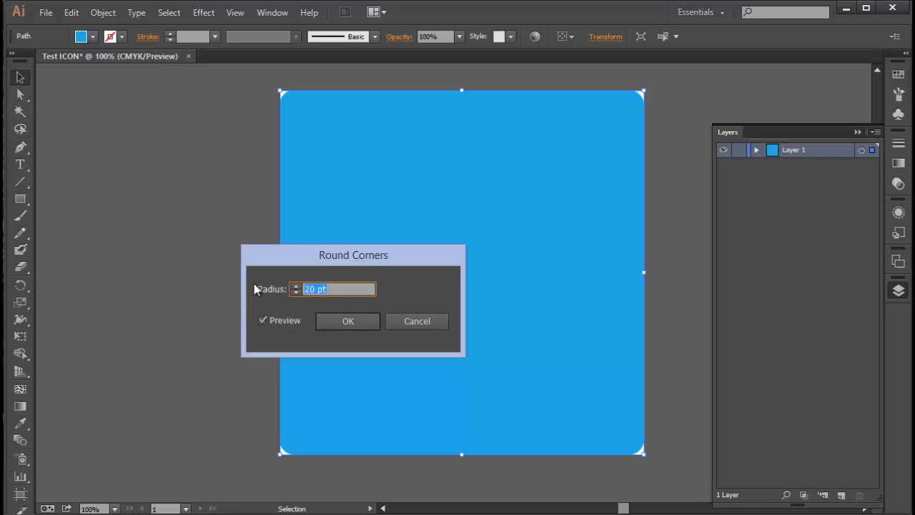
text(40)
key(Up)
key(Up)
key(Up)
key(Up)
key(Up)
key(Up)
key(Up)
key(Up)
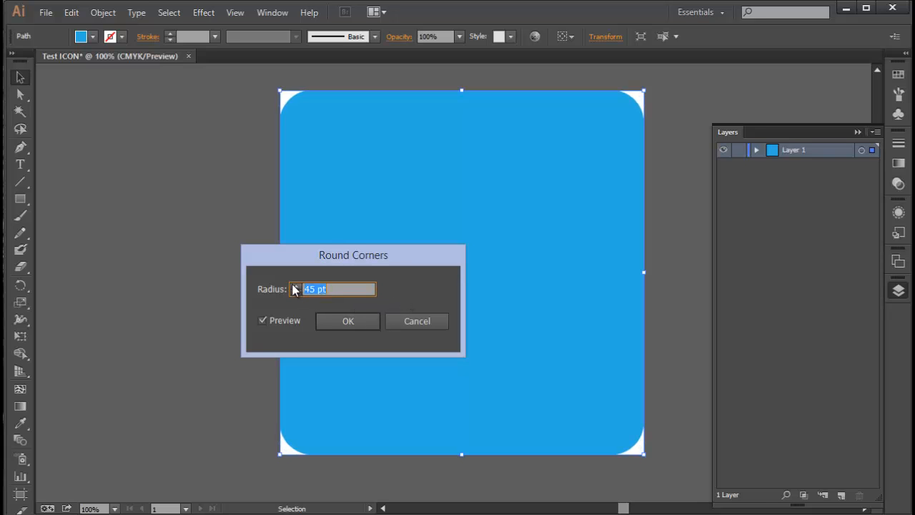
key(Up)
key(Up)
key(Up)
key(Up)
key(Up)
key(Up)
key(Up)
key(Up)
key(Up)
key(Up)
key(Up)
key(Up)
key(Up)
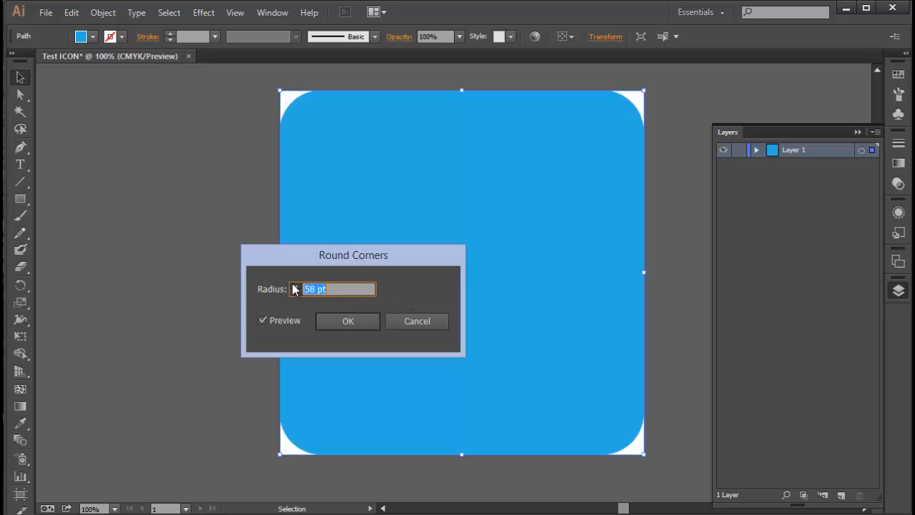
key(Up)
key(Up)
key(Up)
key(Up)
key(Up)
key(Up)
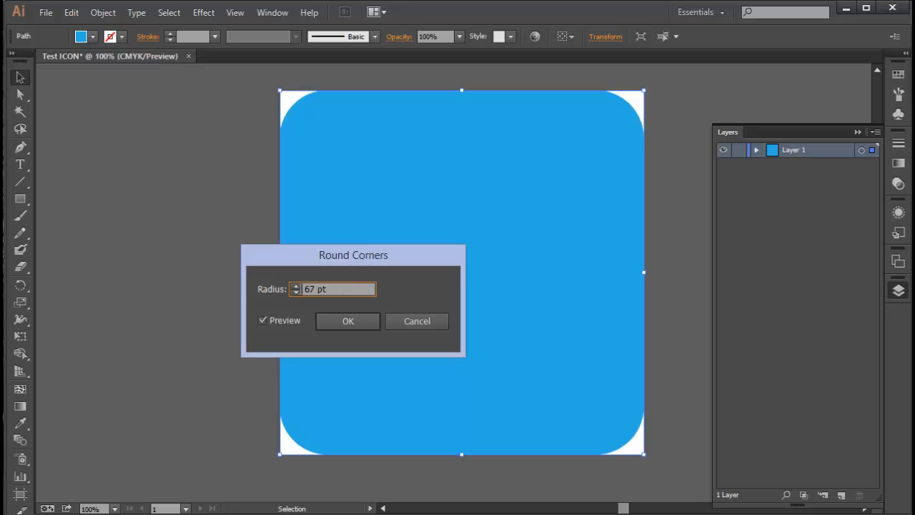
text(1500)
key(BackSpace)
click(297, 286)
click(297, 286)
click(297, 286)
click(297, 286)
click(297, 286)
click(297, 286)
click(297, 286)
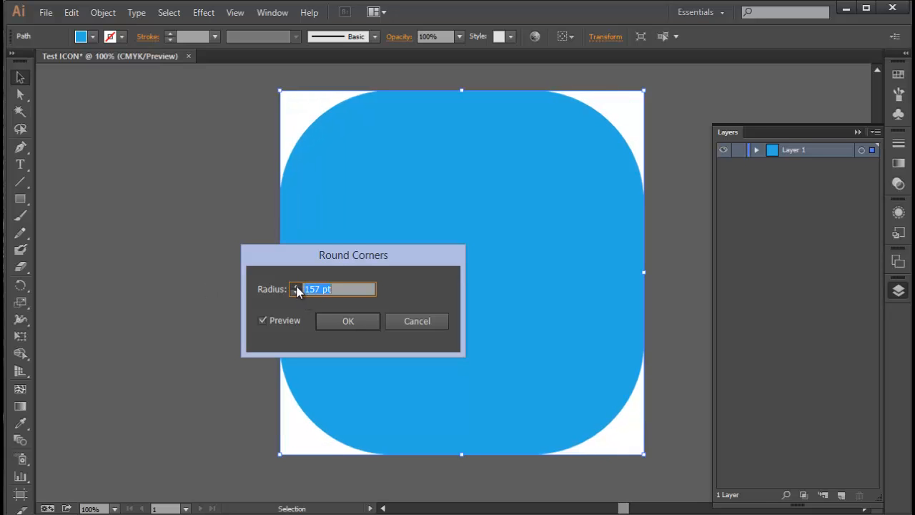
click(297, 286)
click(297, 286)
click(297, 287)
Preview Round Corners radii of 250 pt and 100 pt
click(297, 286)
click(297, 287)
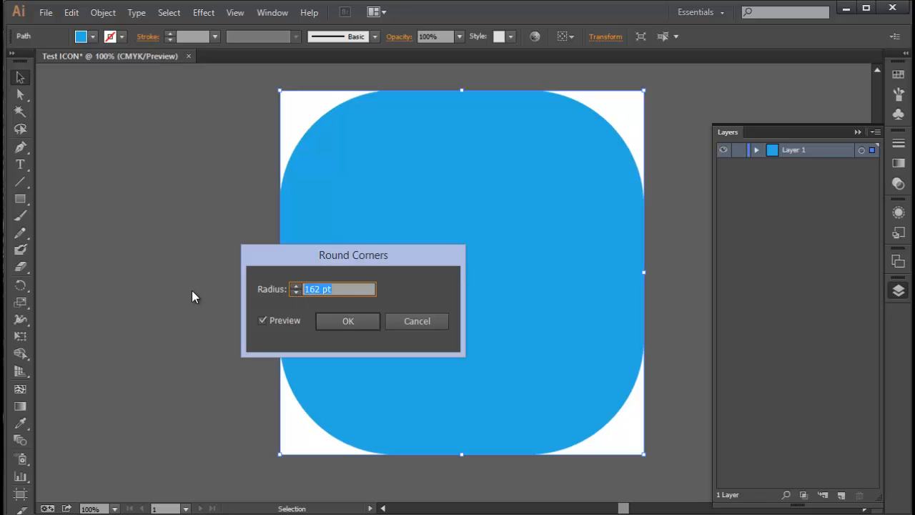
text(250)
click(297, 286)
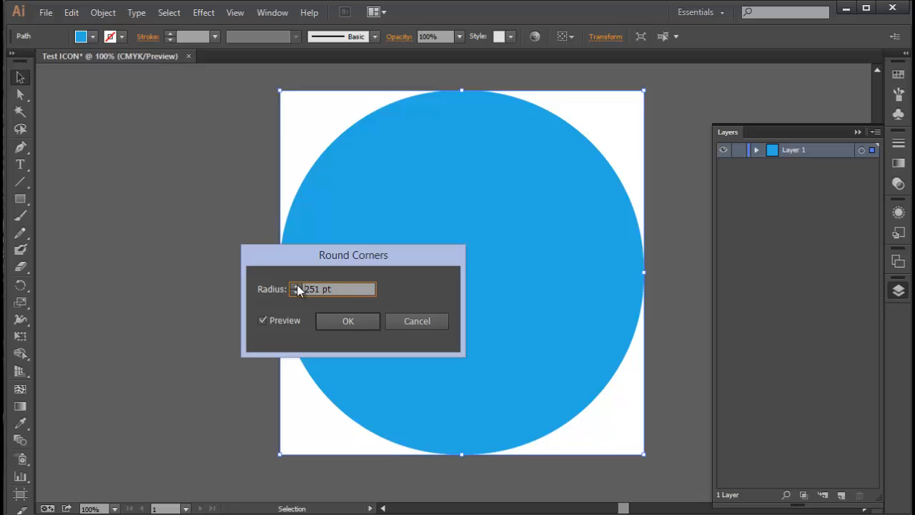
drag(341, 289, 242, 303)
text(100)
click(297, 286)
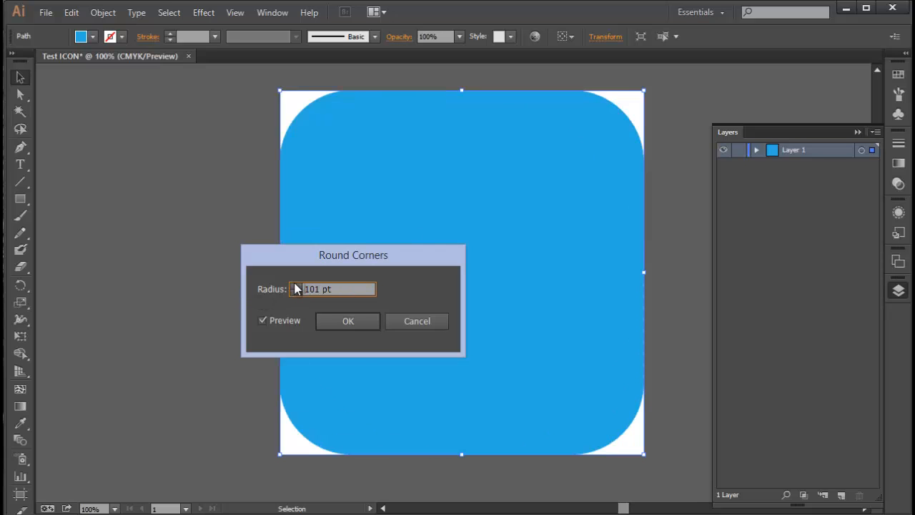
Set the Round Corners radius to 75 pt and apply the effect
drag(342, 289, 198, 288)
text(75)
click(296, 286)
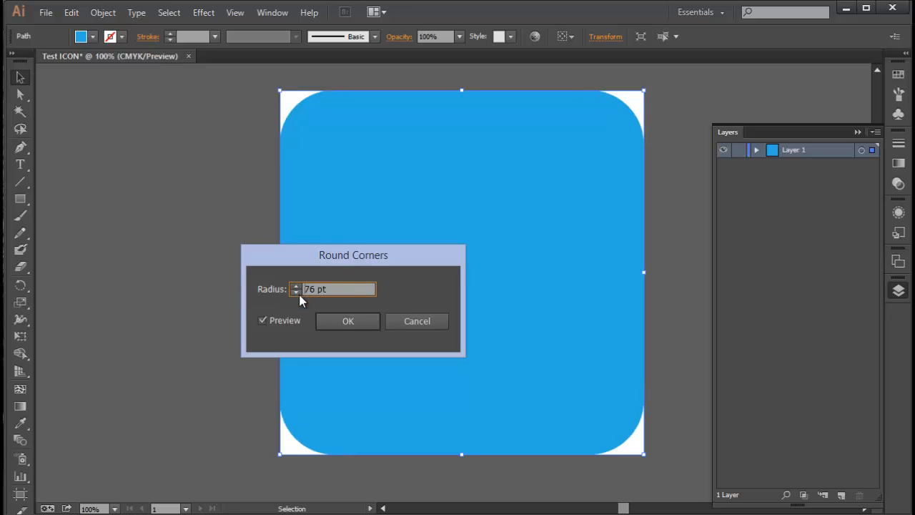
click(296, 293)
click(358, 323)
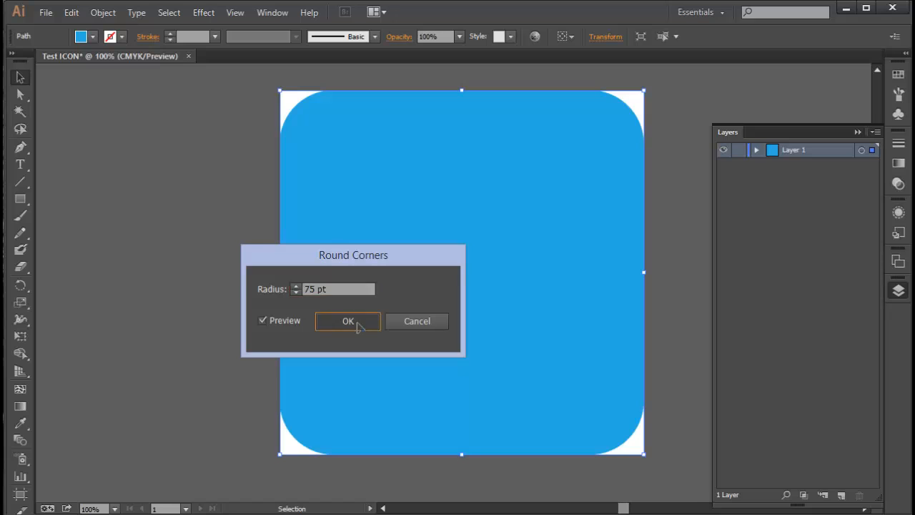
Deselect, switch to the Ellipse tool and set the fill to the light grey C=0 M=0 Y=0 K=5 swatch
click(124, 246)
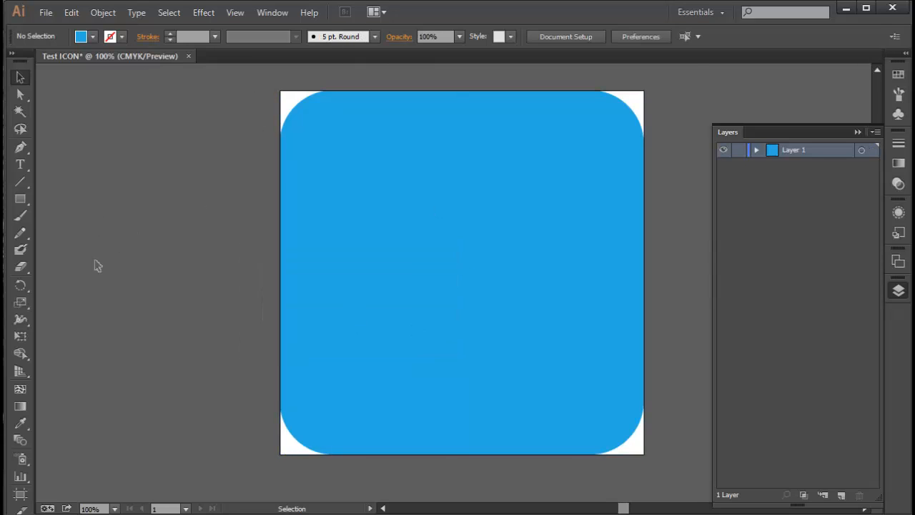
drag(20, 200, 59, 231)
click(92, 37)
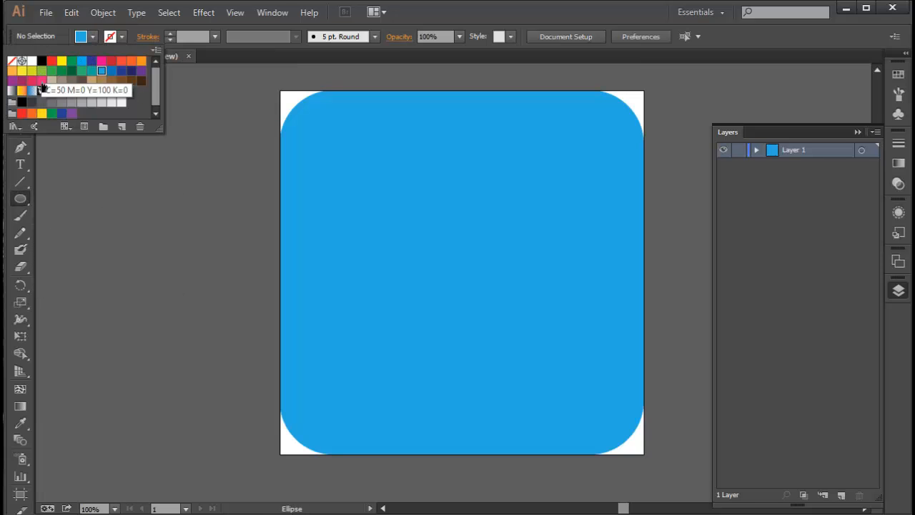
click(112, 103)
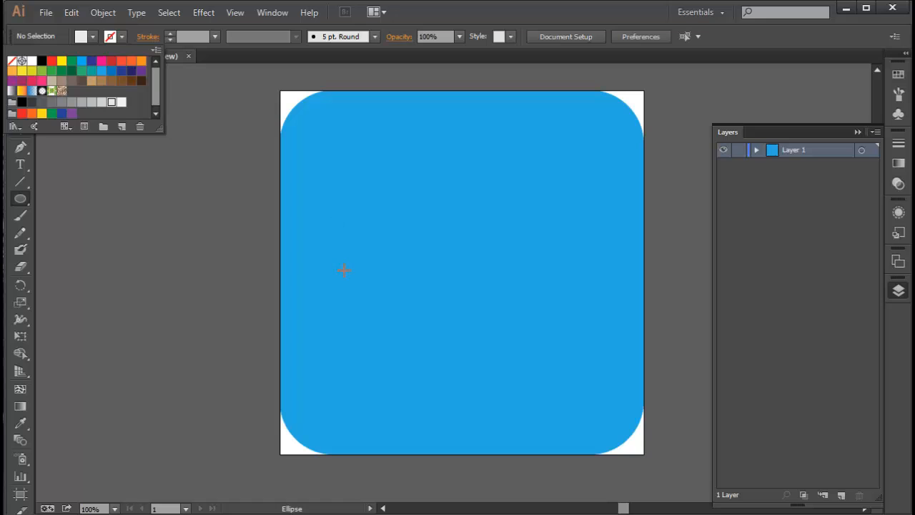
click(379, 281)
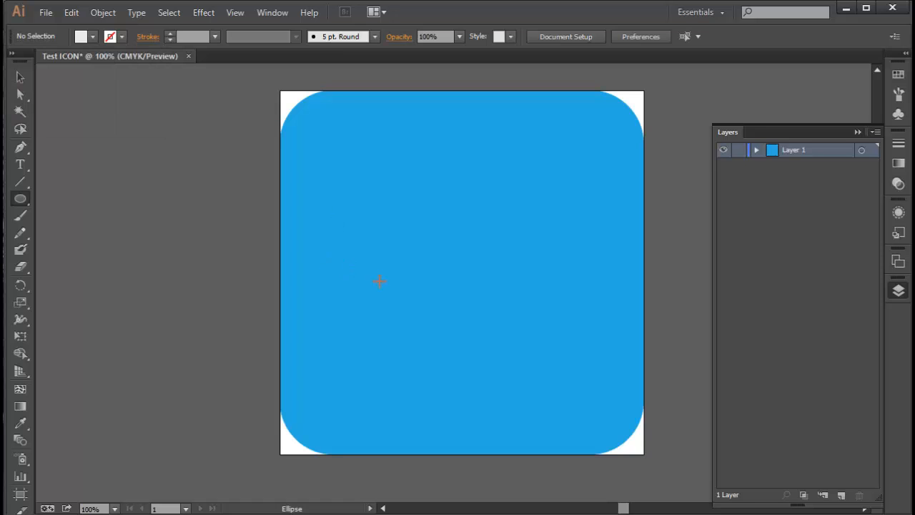
Draw overlapping light grey ellipses and circles across the icon's middle to build a cloud shape
drag(422, 311, 327, 245)
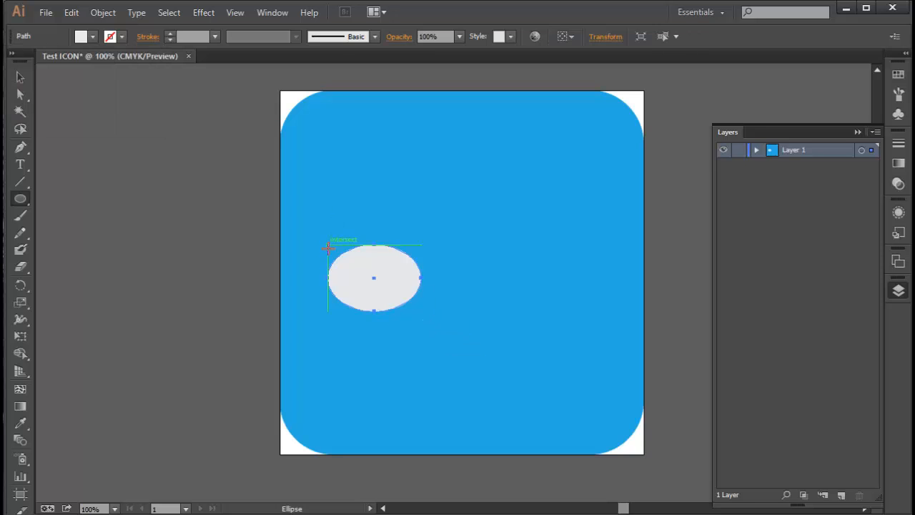
drag(367, 269, 468, 329)
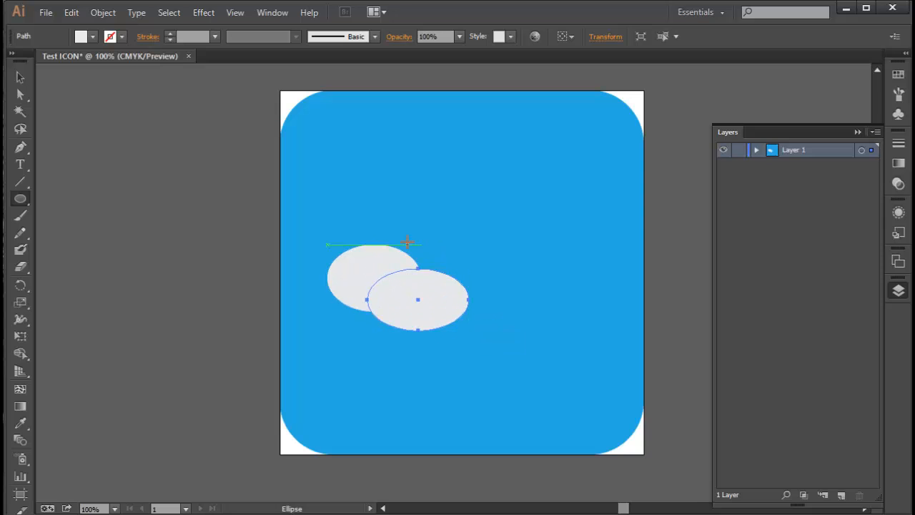
drag(407, 245, 514, 295)
drag(433, 274, 528, 326)
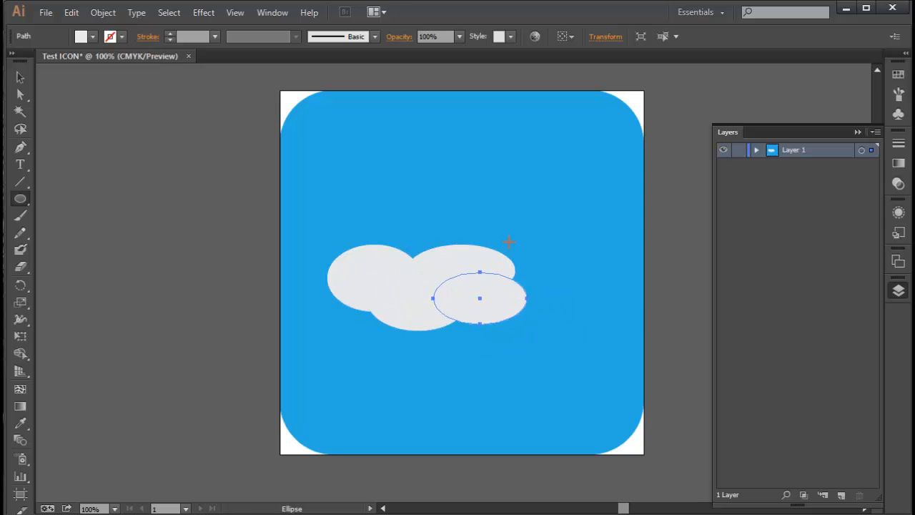
drag(486, 237, 579, 308)
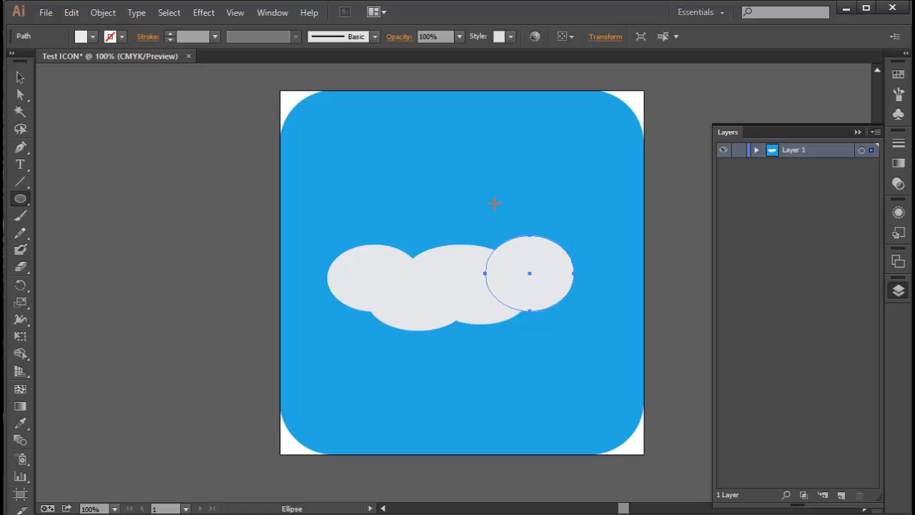
drag(494, 202, 578, 287)
drag(452, 206, 522, 275)
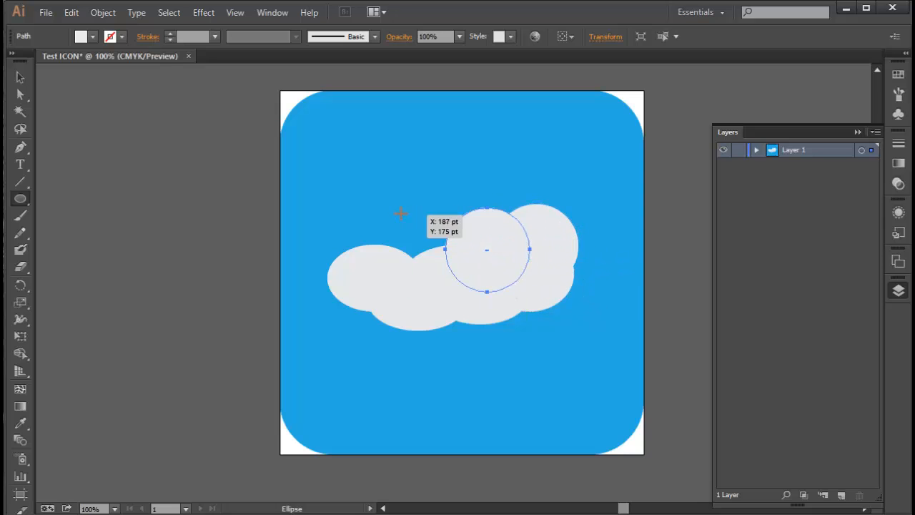
drag(401, 213, 468, 283)
drag(345, 219, 446, 320)
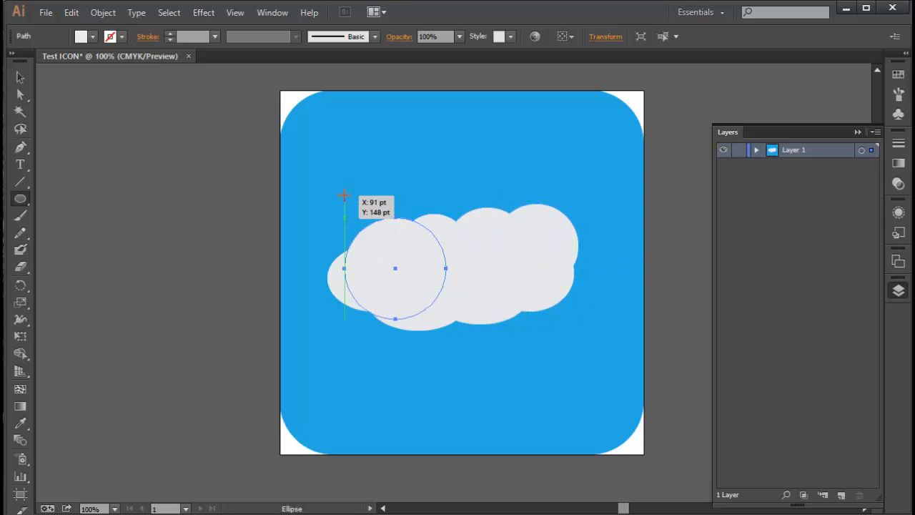
key(ctrl+z)
drag(351, 210, 426, 246)
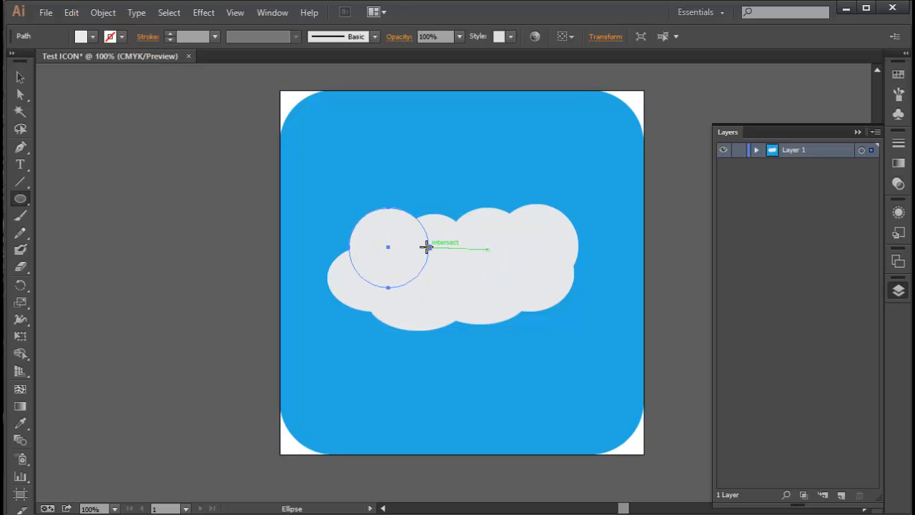
drag(341, 289, 395, 342)
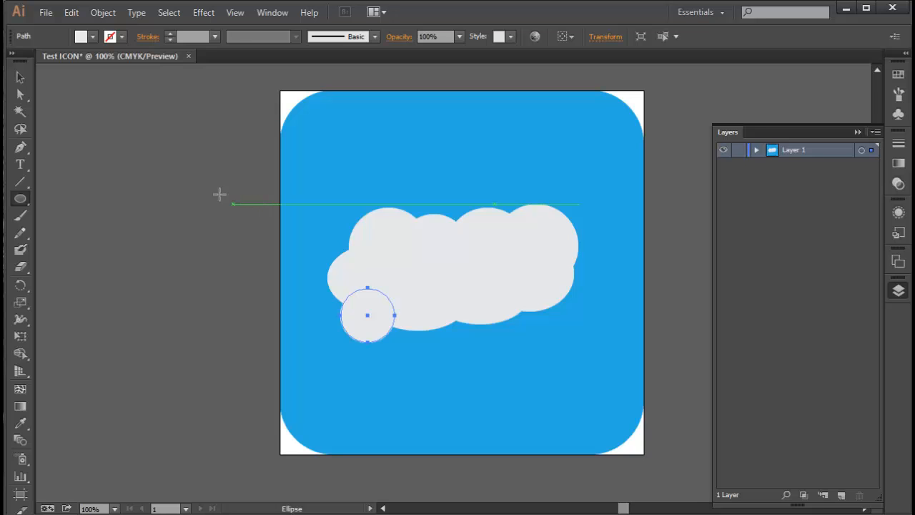
Select all the cloud ellipses together and group them
click(20, 78)
click(212, 254)
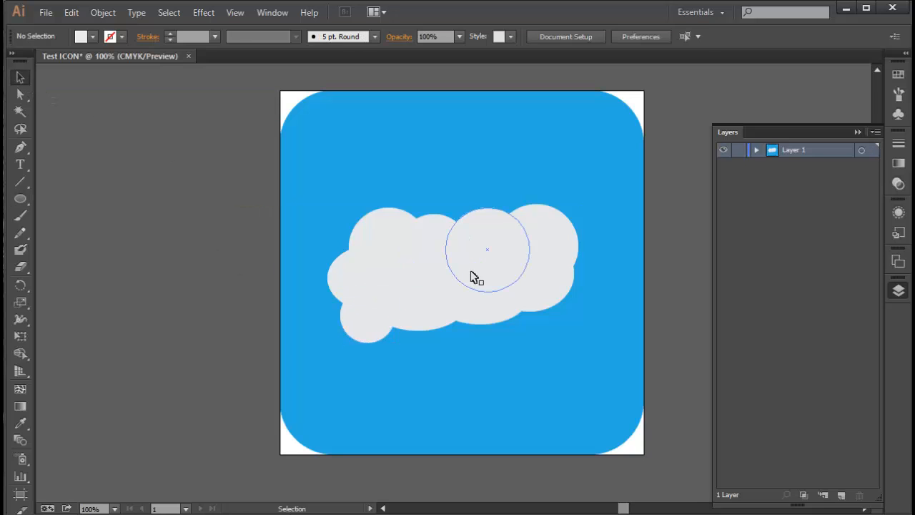
click(472, 307)
shift+click(408, 313)
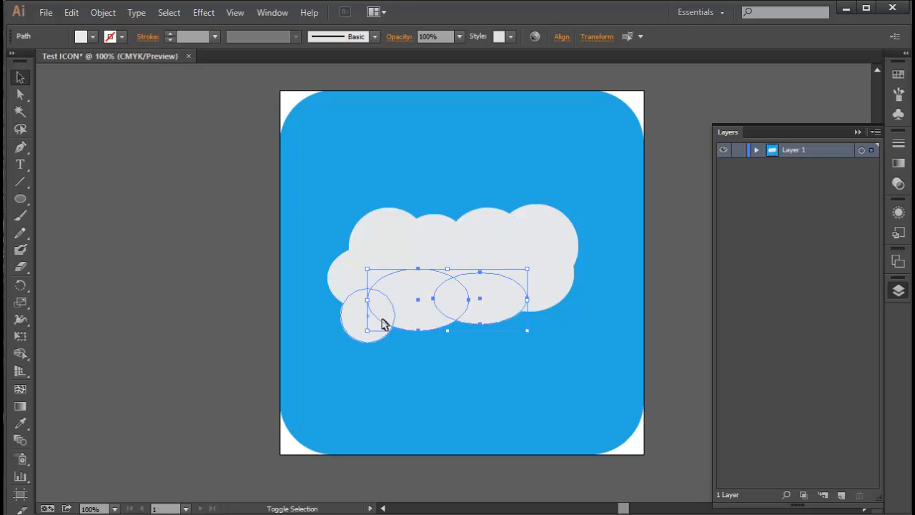
shift+click(361, 309)
shift+click(363, 261)
shift+click(379, 232)
shift+click(423, 234)
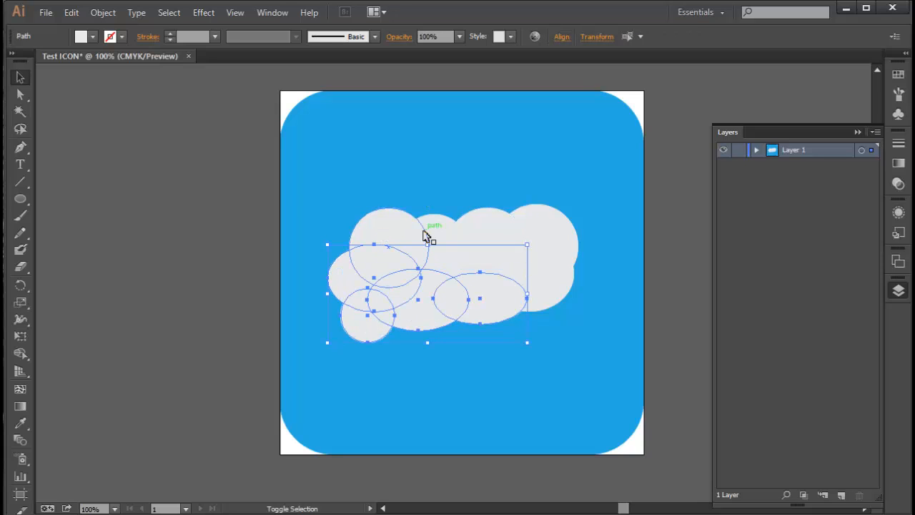
shift+click(429, 235)
shift+click(443, 246)
shift+click(486, 259)
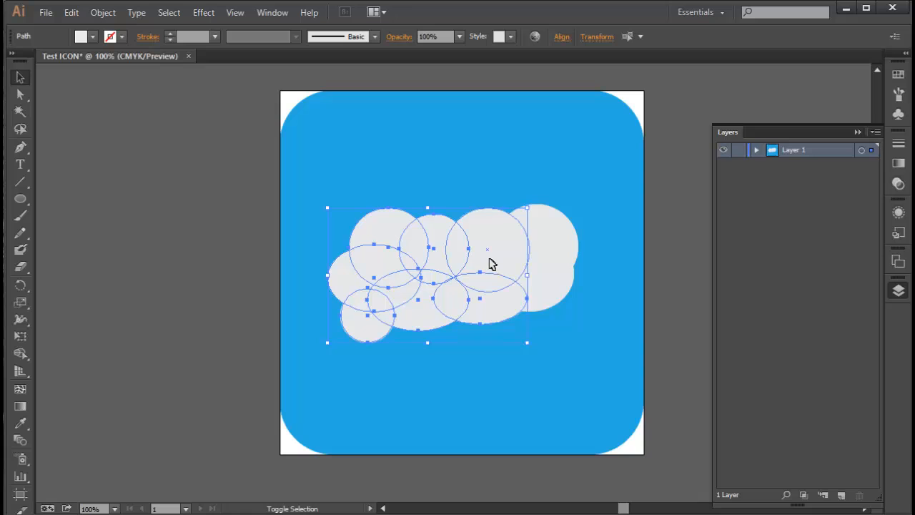
shift+click(551, 240)
shift+click(548, 298)
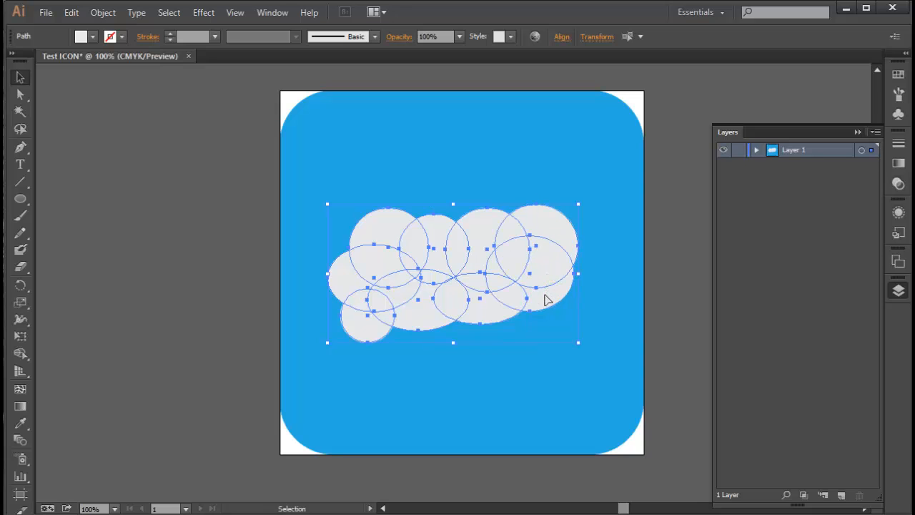
key(ctrl+g)
Move the cloud group slightly lower on the icon
drag(545, 300, 553, 320)
click(199, 253)
click(499, 272)
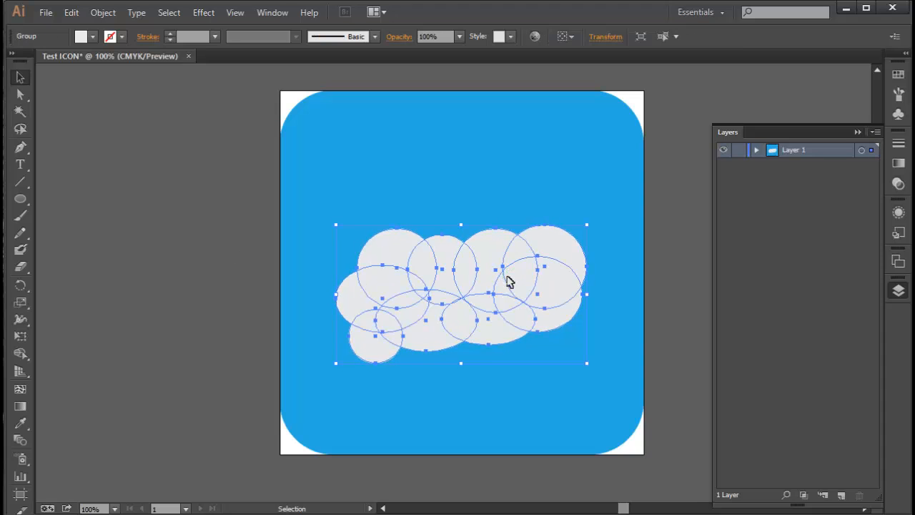
mouse_move(509, 281)
mouse_down()
mouse_move(496, 280)
mouse_move(512, 293)
mouse_up()
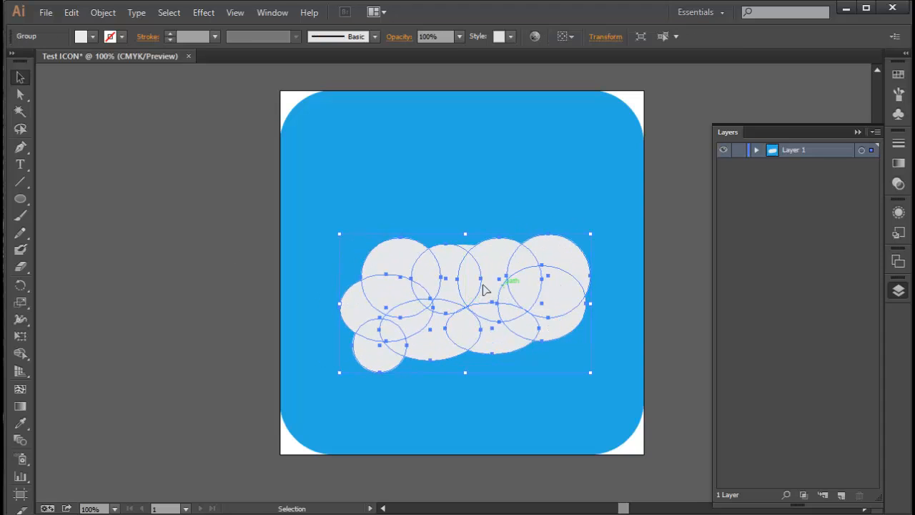
Draw a yellow C=5 M=0 Y=90 K=0 circle as a sun and position it over the cloud's upper right
click(176, 250)
click(23, 201)
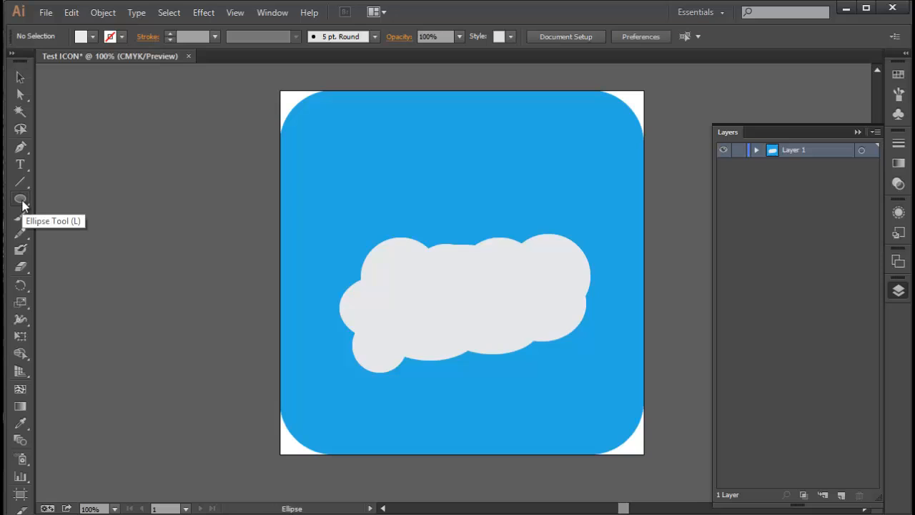
click(23, 206)
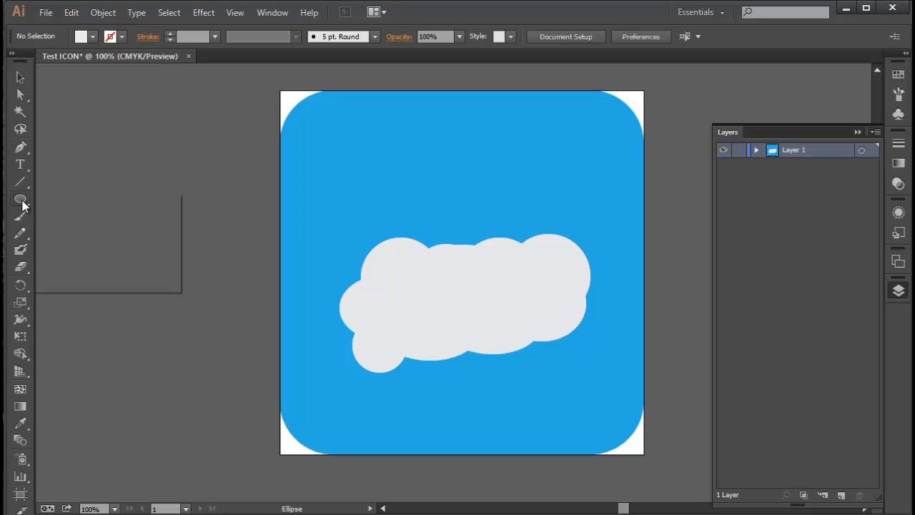
click(94, 36)
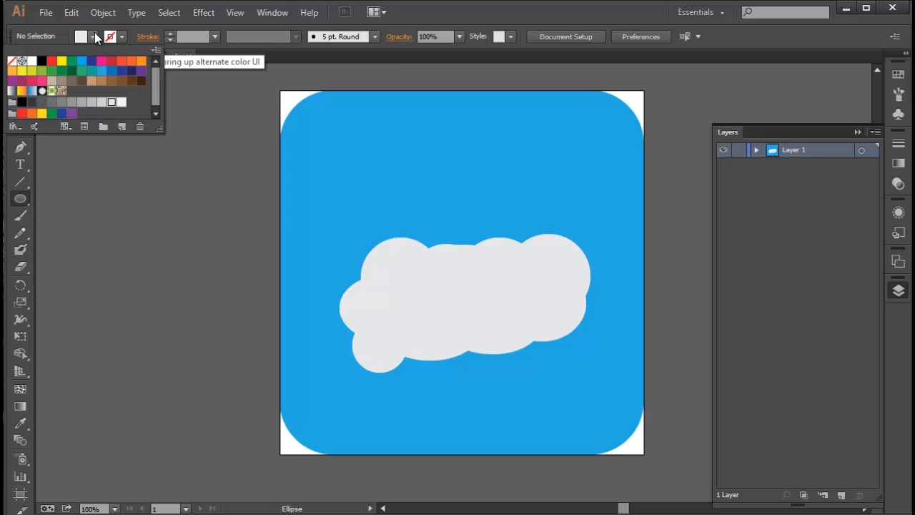
click(22, 70)
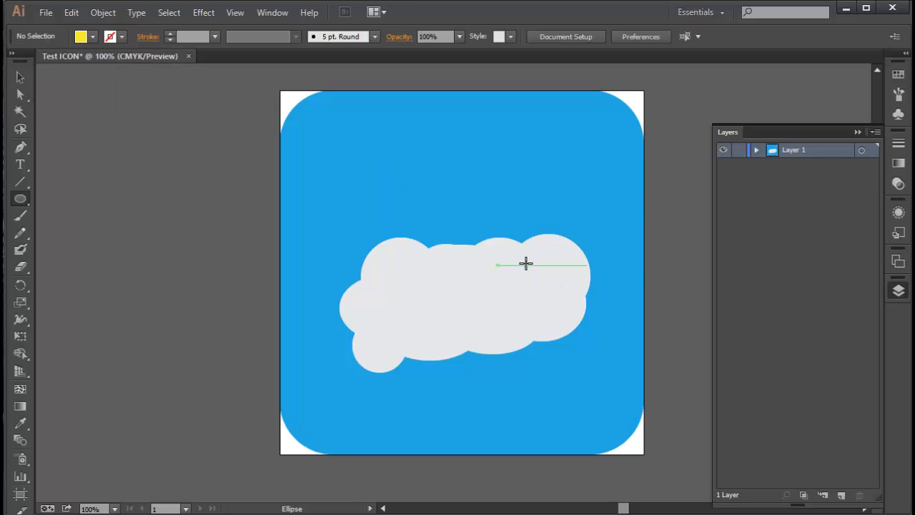
drag(527, 264, 348, 88)
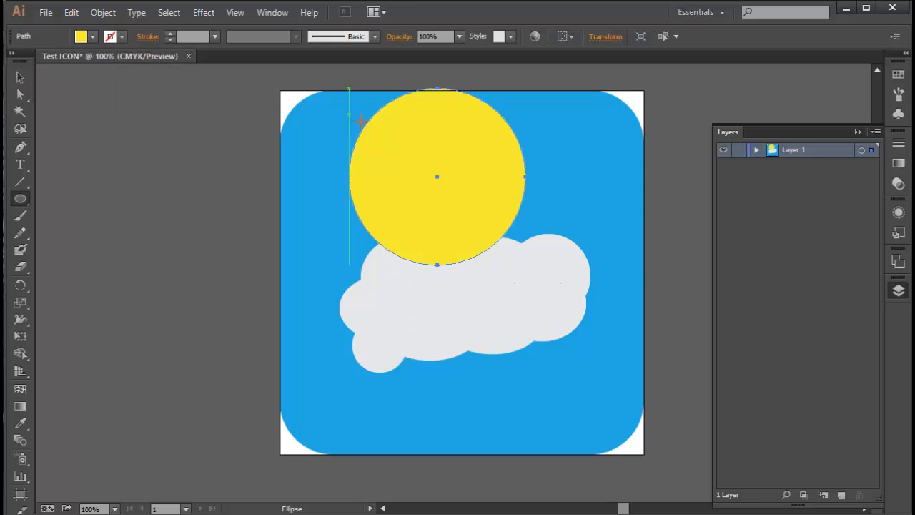
key(v)
drag(452, 193, 501, 230)
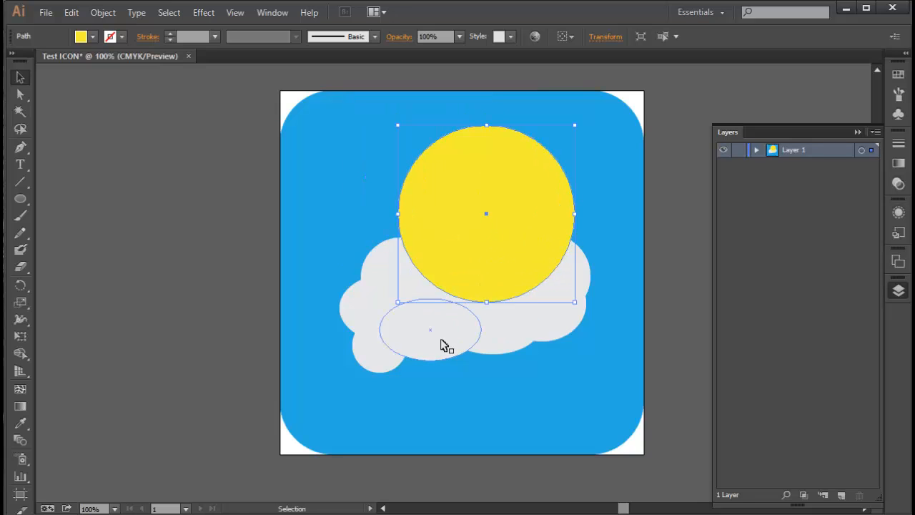
Send the yellow sun backward so it sits behind the cloud
key(a)
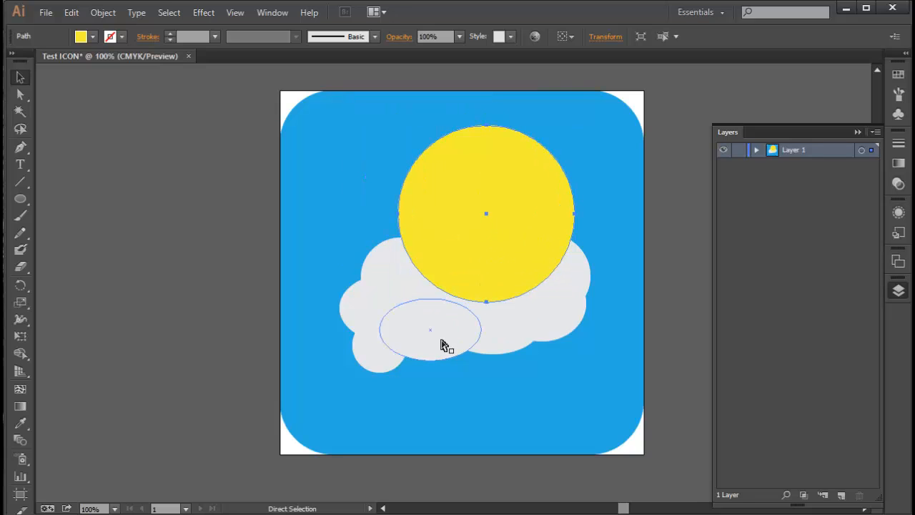
key(ctrl+bracketleft)
key(v)
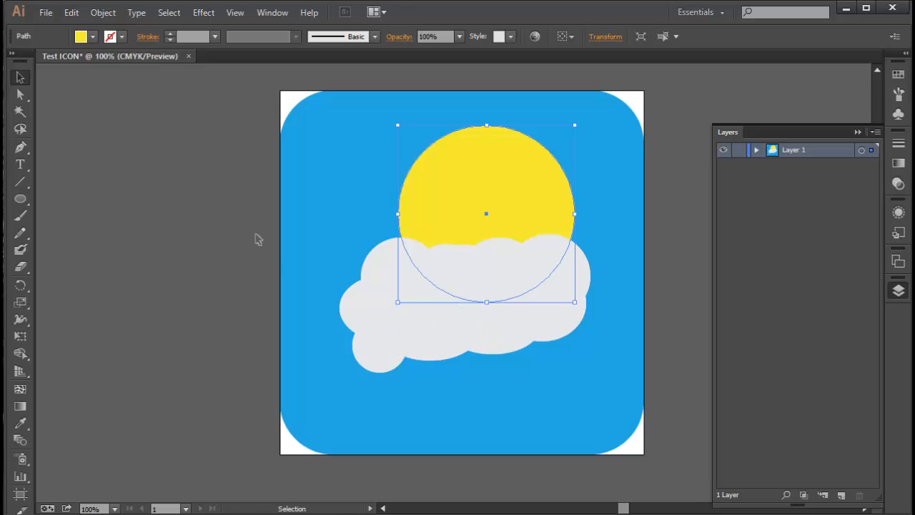
click(208, 209)
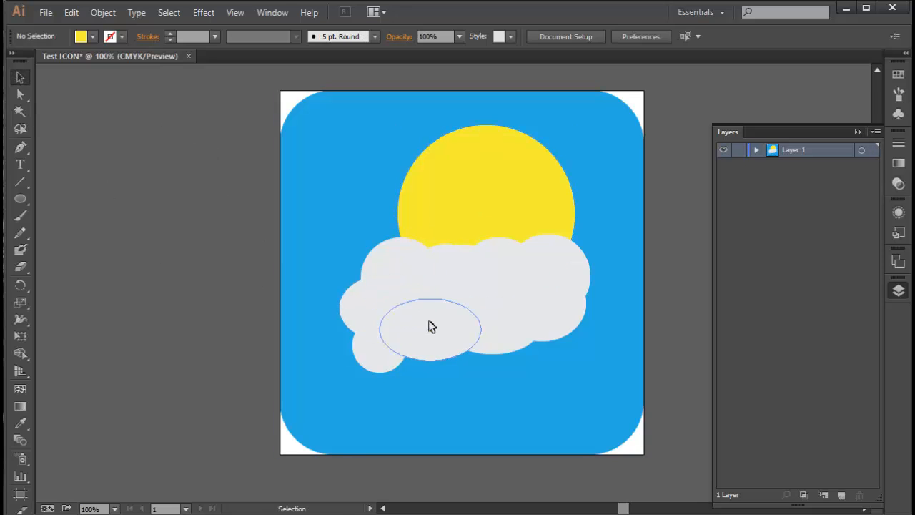
Move the sun slightly lower and to the right behind the cloud's upper edge
mouse_move(431, 327)
mouse_down()
mouse_move(424, 298)
mouse_move(435, 319)
mouse_up()
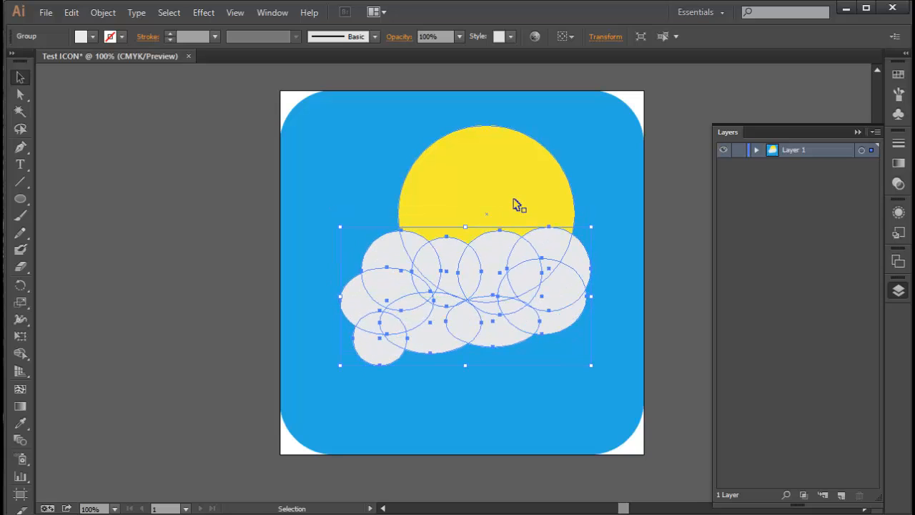
click(515, 195)
drag(515, 194, 522, 225)
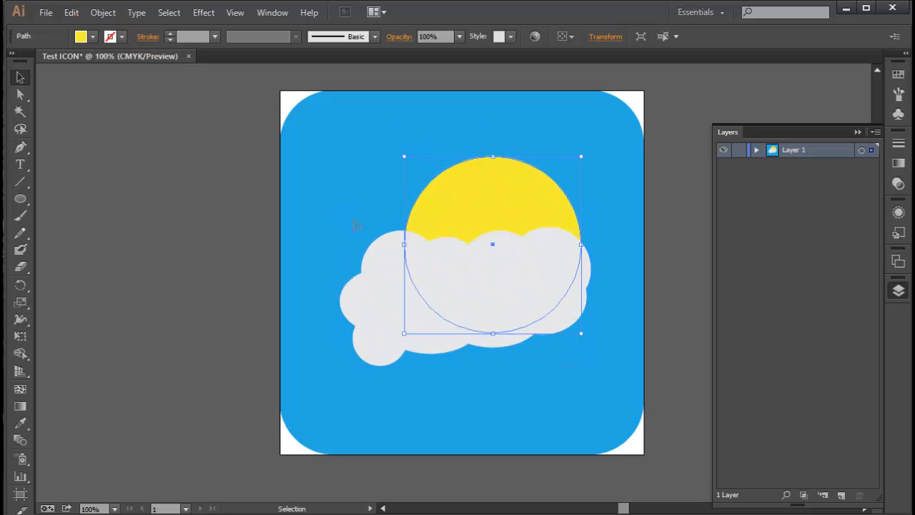
click(128, 233)
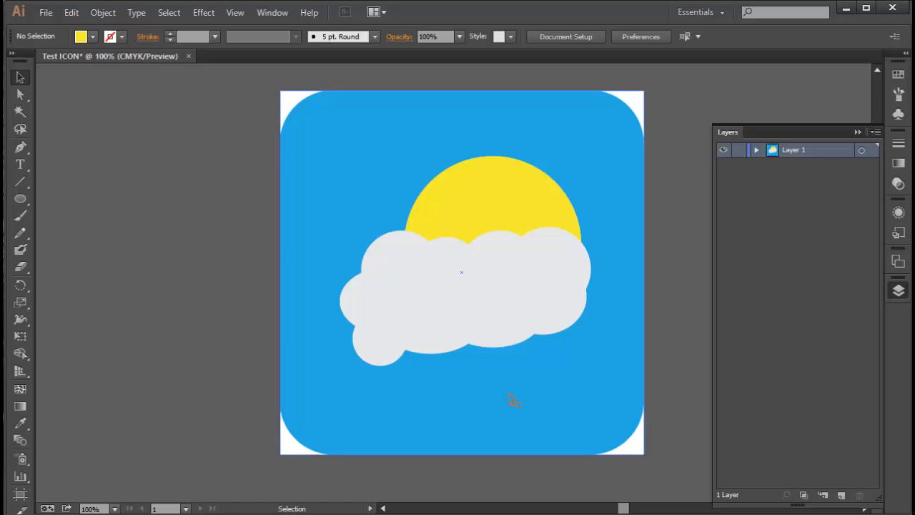
click(382, 311)
click(101, 212)
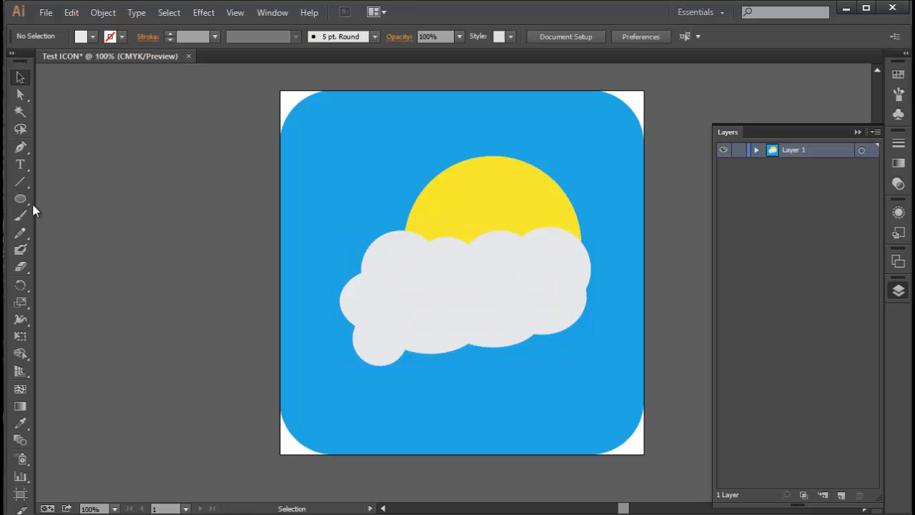
click(20, 200)
drag(378, 320, 458, 348)
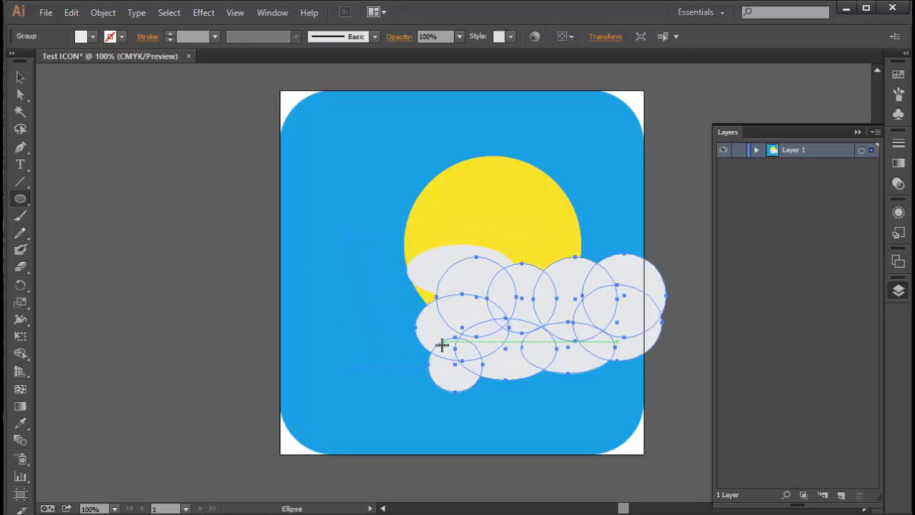
key(ctrl+z)
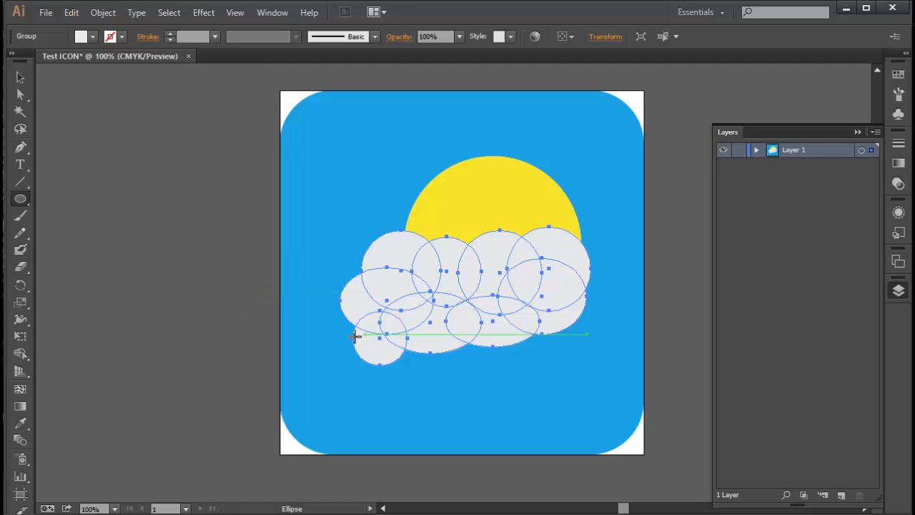
Draw four more light grey circles along the cloud's lower right edge to extend its bottom
click(20, 77)
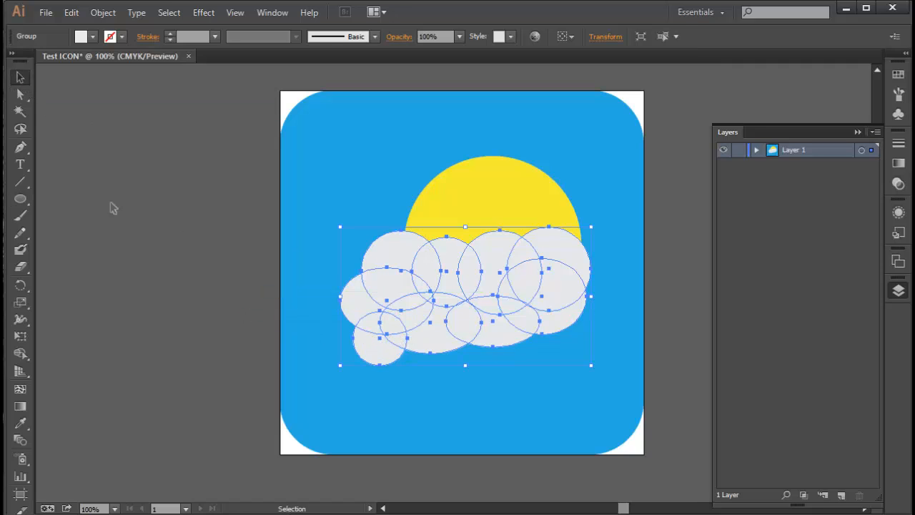
click(113, 207)
click(22, 201)
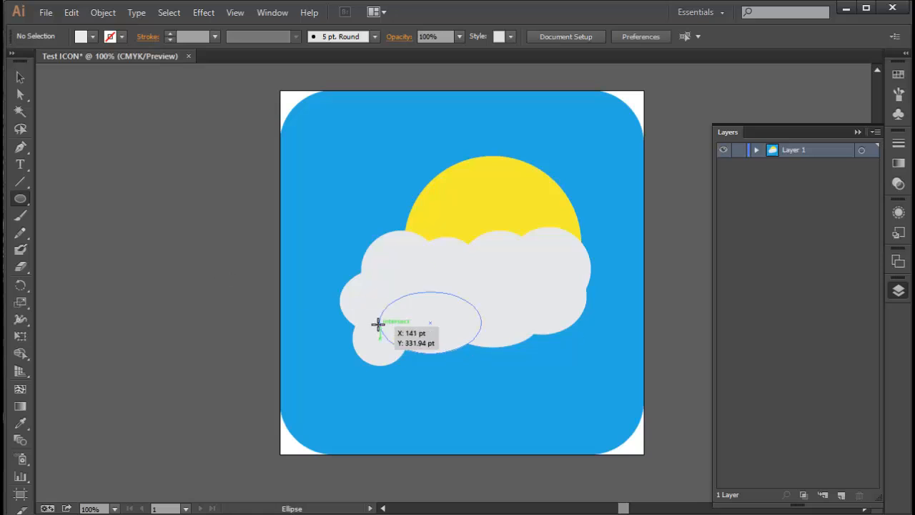
drag(387, 321, 438, 364)
drag(417, 301, 489, 351)
mouse_move(467, 296)
mouse_down()
mouse_move(572, 360)
mouse_move(560, 352)
mouse_up()
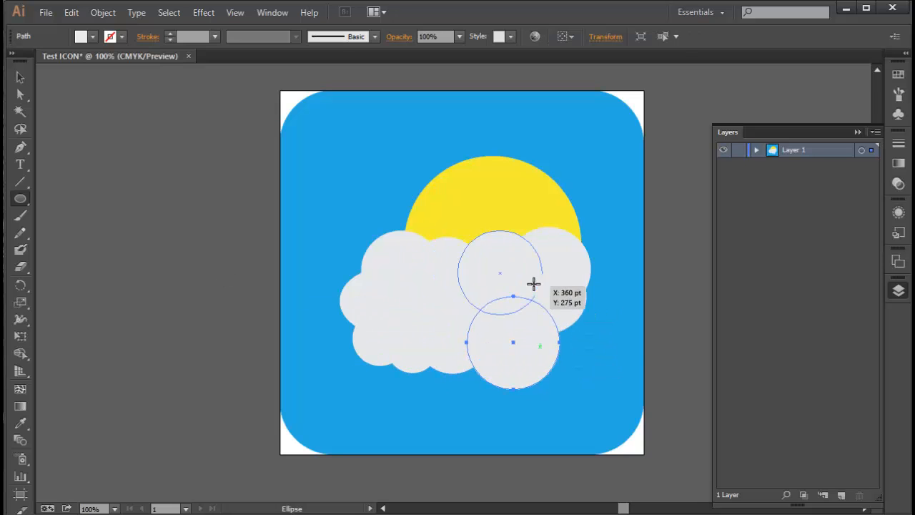
mouse_move(535, 281)
mouse_down()
mouse_move(603, 336)
mouse_move(587, 334)
mouse_up()
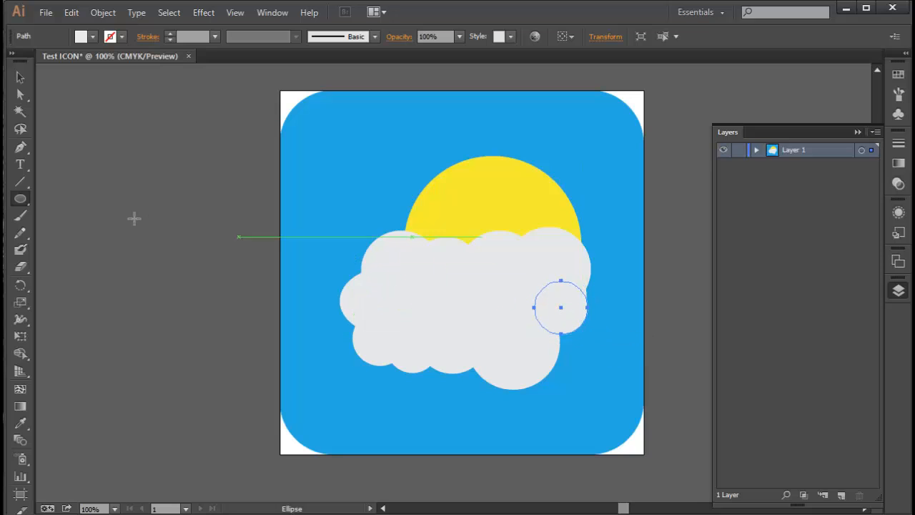
key(a)
click(219, 232)
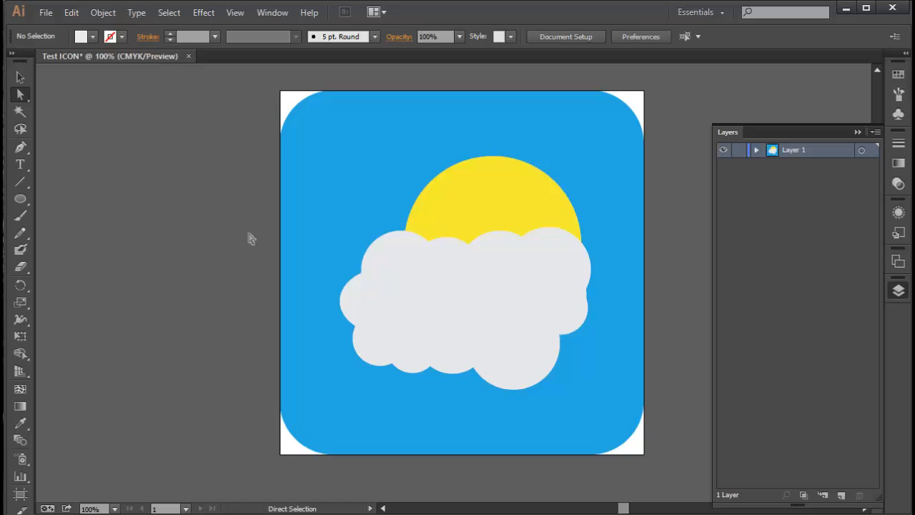
Select all the sun and cloud artwork and shift it slightly left on the icon
click(20, 77)
key(ctrl+a)
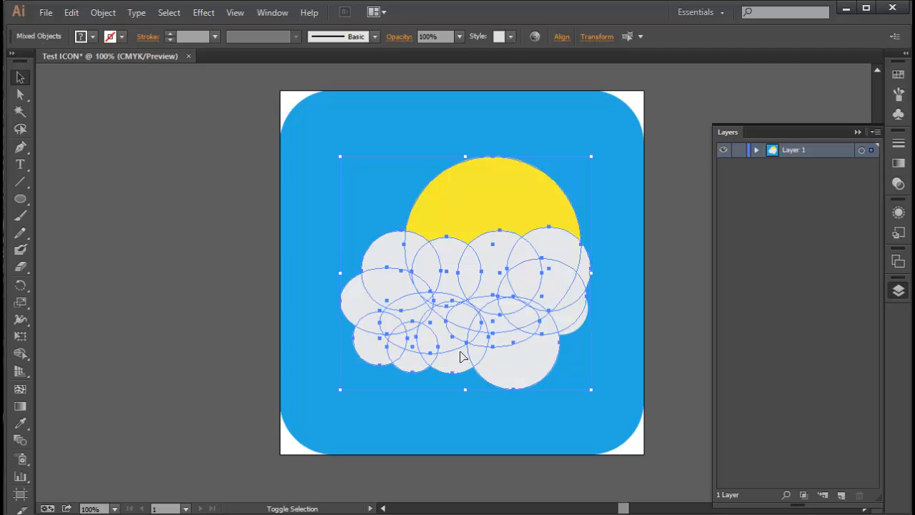
drag(471, 355, 458, 356)
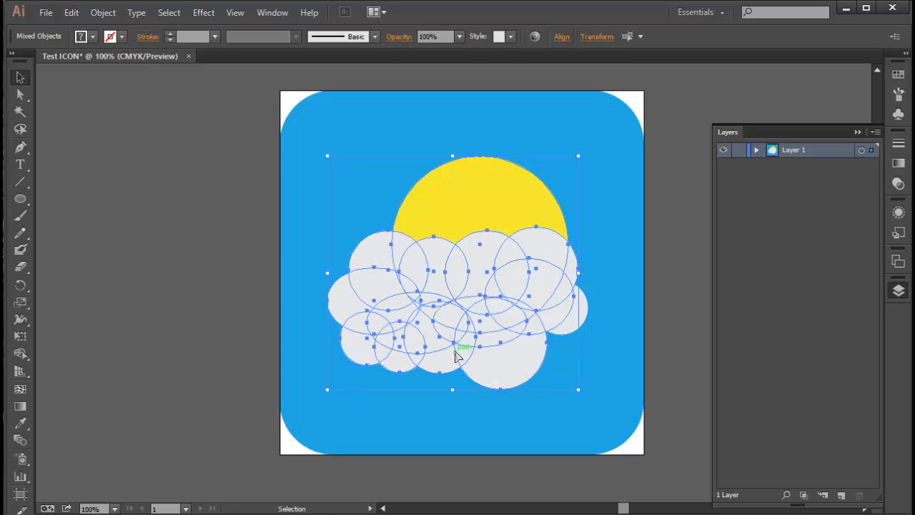
click(184, 323)
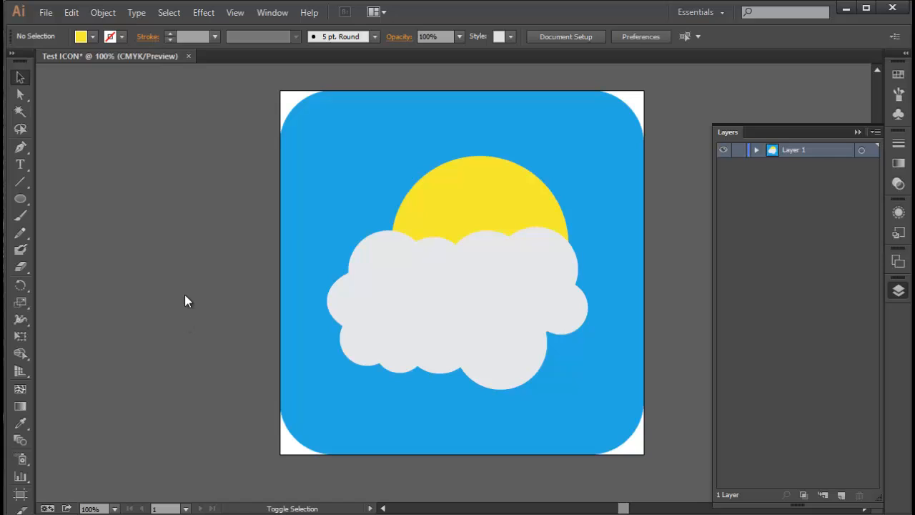
Open Save for Web with the PNG-24 preset and set the image width to 25 px
drag(914, 92, 260, 11)
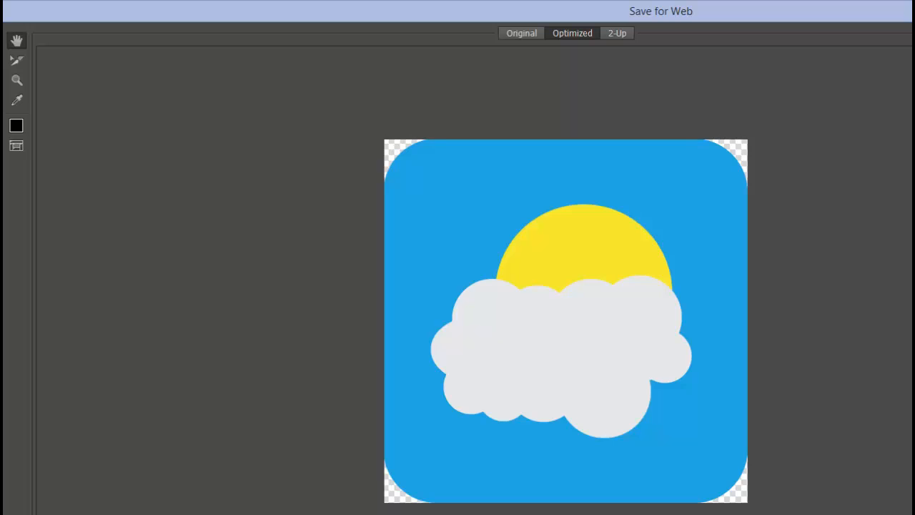
drag(914, 514, 888, 498)
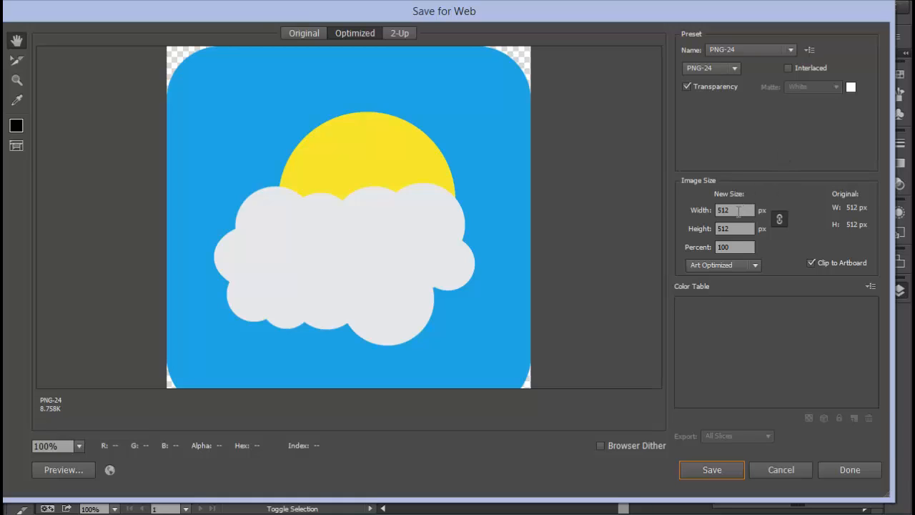
click(739, 211)
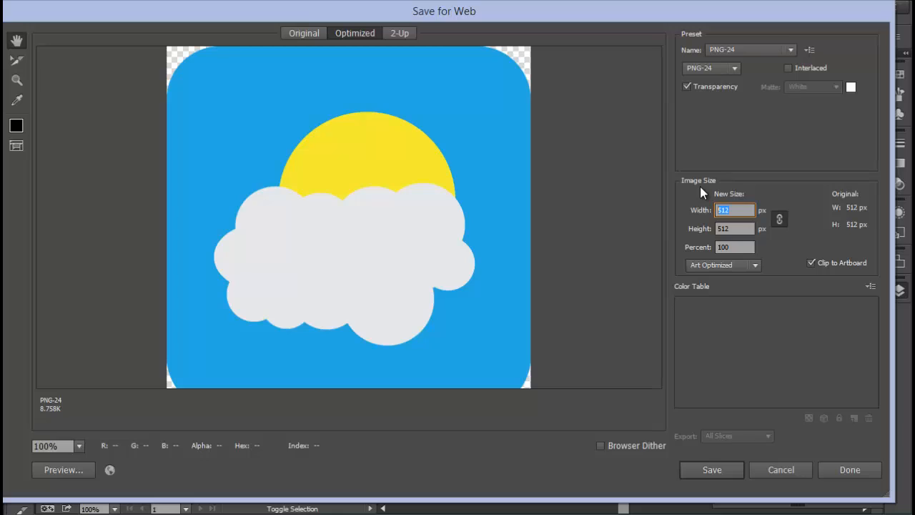
text(1024)
key(BackSpace)
key(BackSpace)
key(BackSpace)
key(BackSpace)
text(115)
key(BackSpace)
key(BackSpace)
key(BackSpace)
text(256)
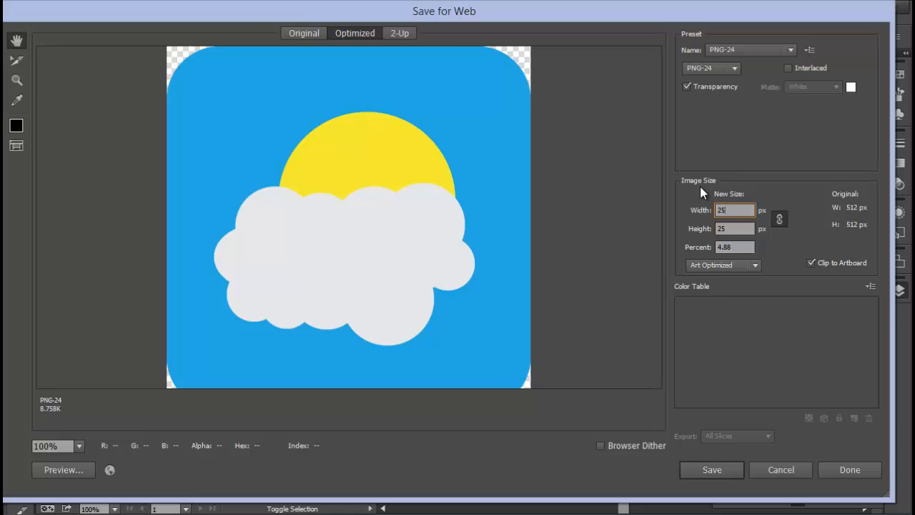